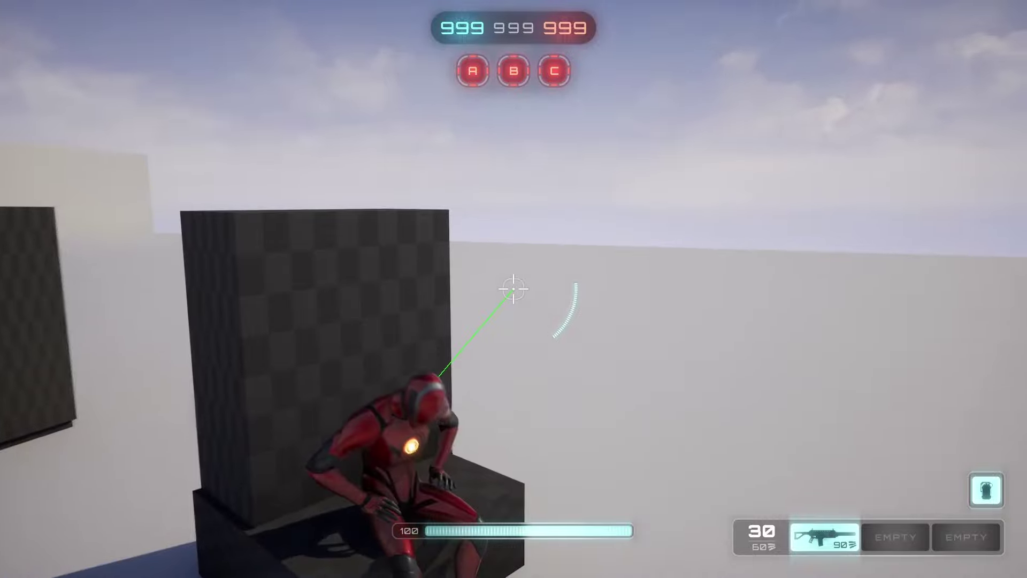
pyautogui.press('d')
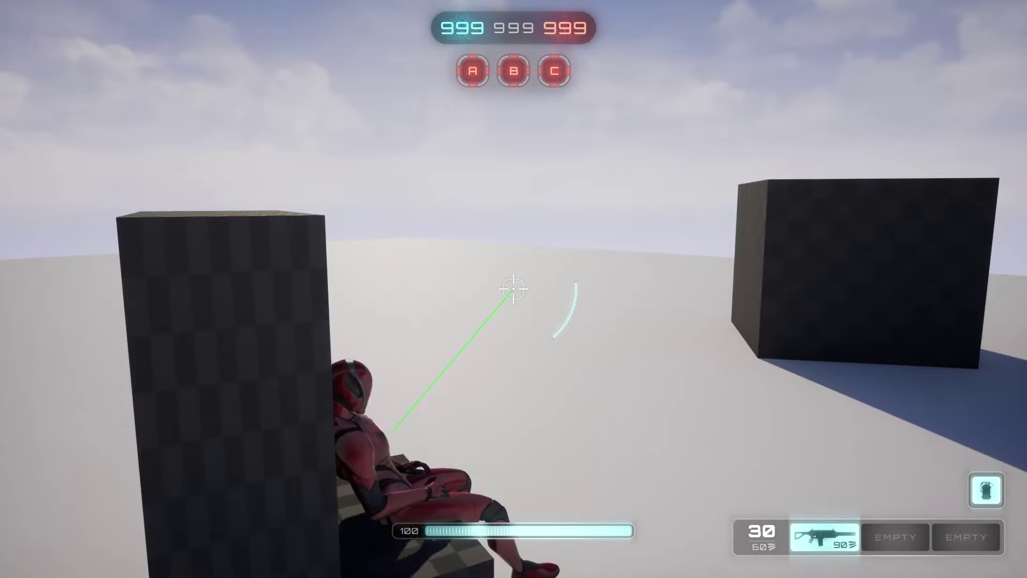
pyautogui.press('a')
pyautogui.press('d')
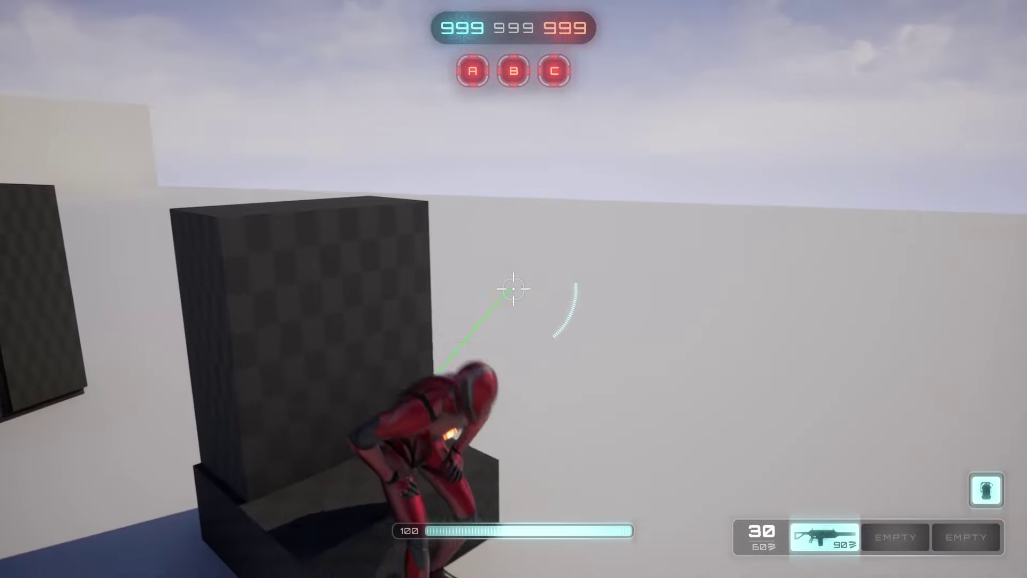
pyautogui.press('w')
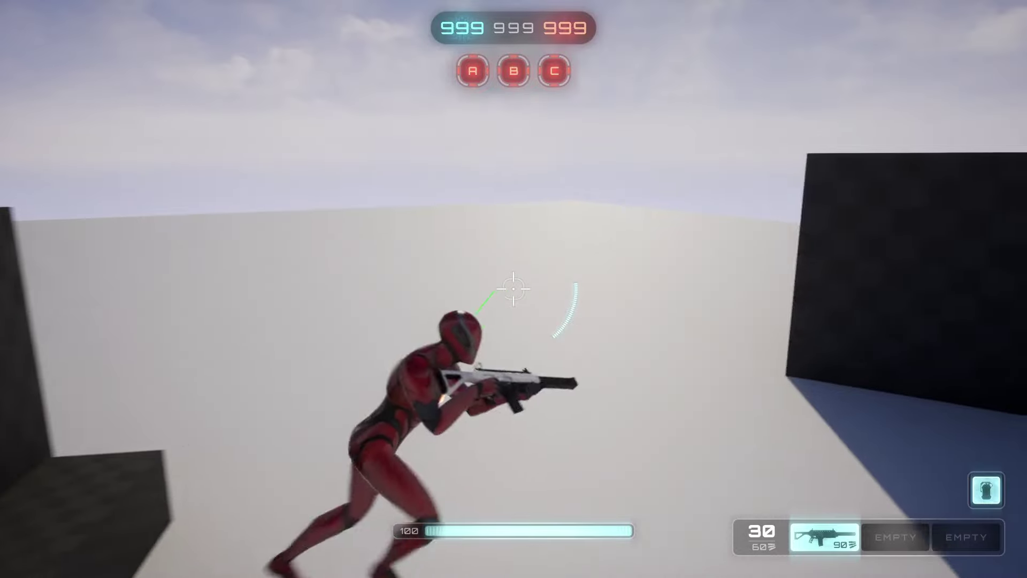
pyautogui.press('a')
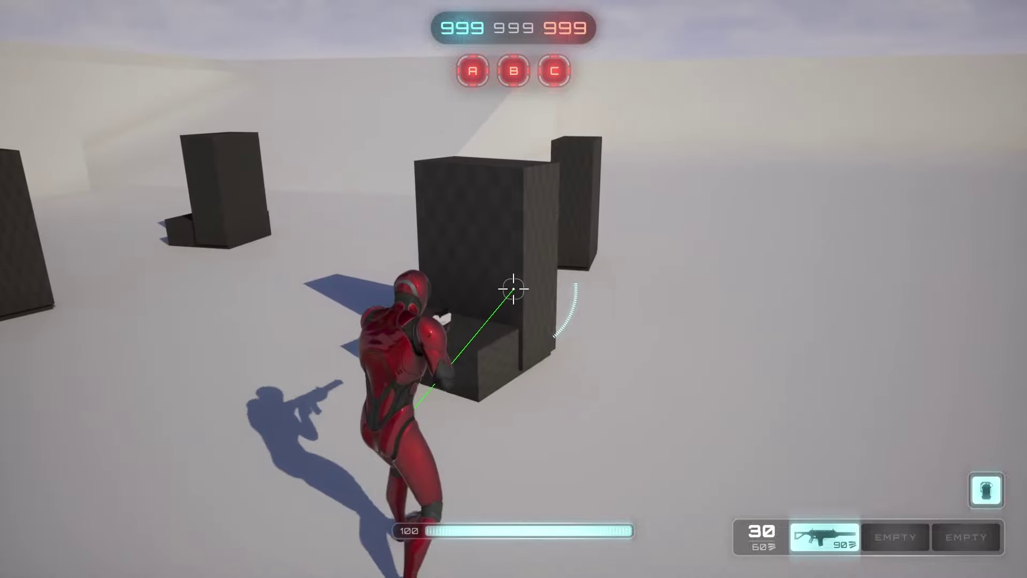
pyautogui.press('w')
pyautogui.press('w')
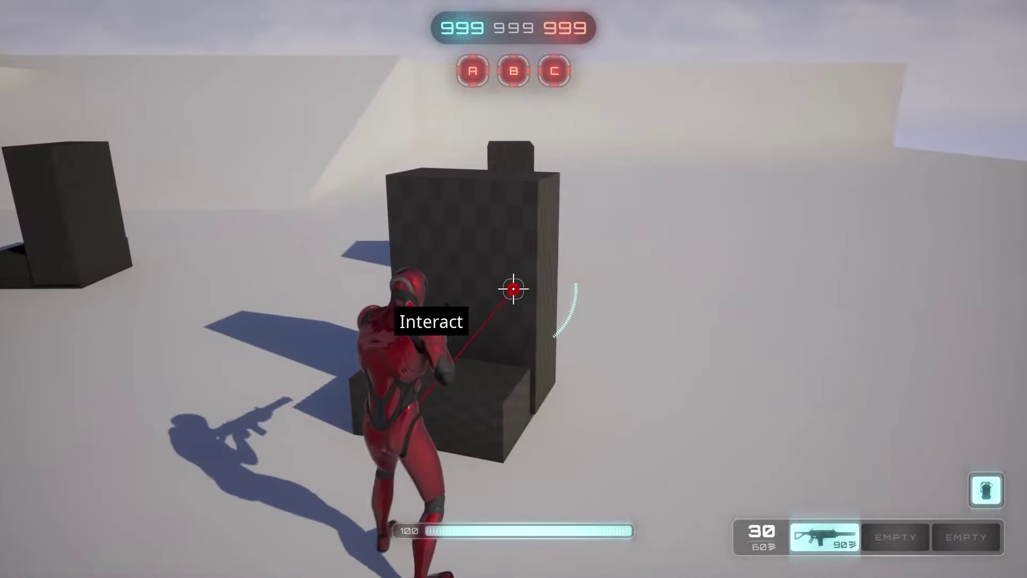
pyautogui.press('d')
pyautogui.press('a')
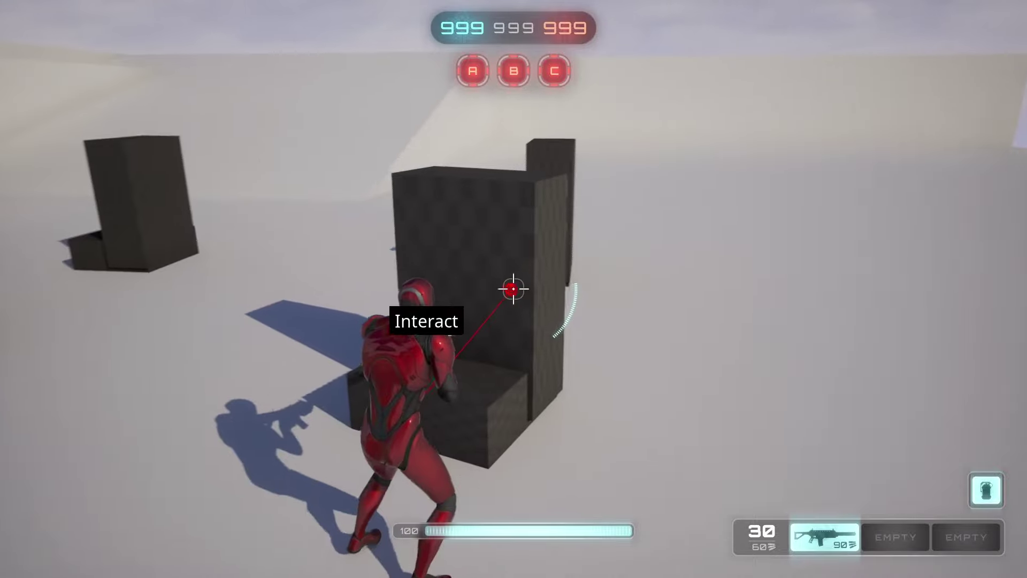
pyautogui.press('e')
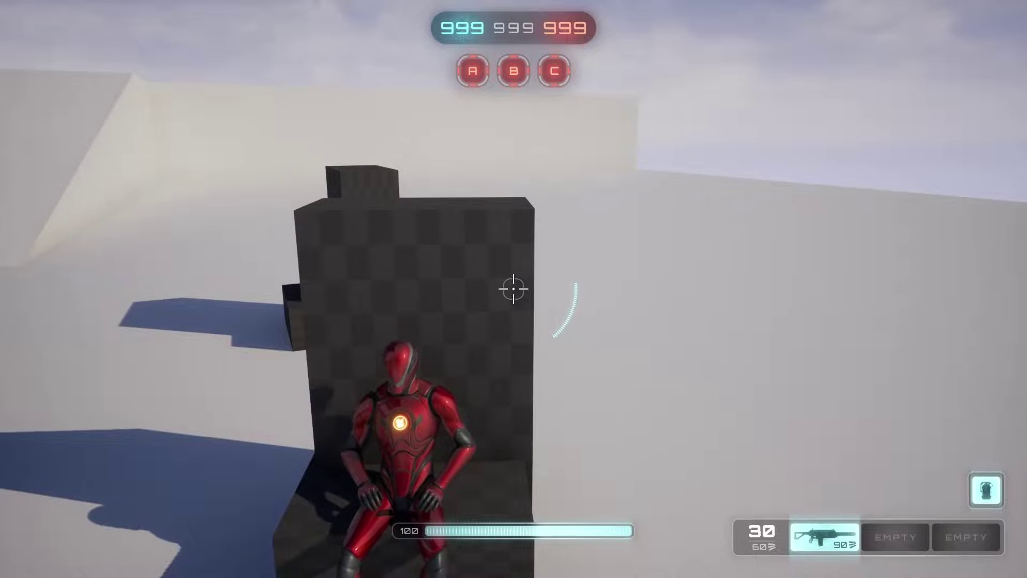
pyautogui.press('e')
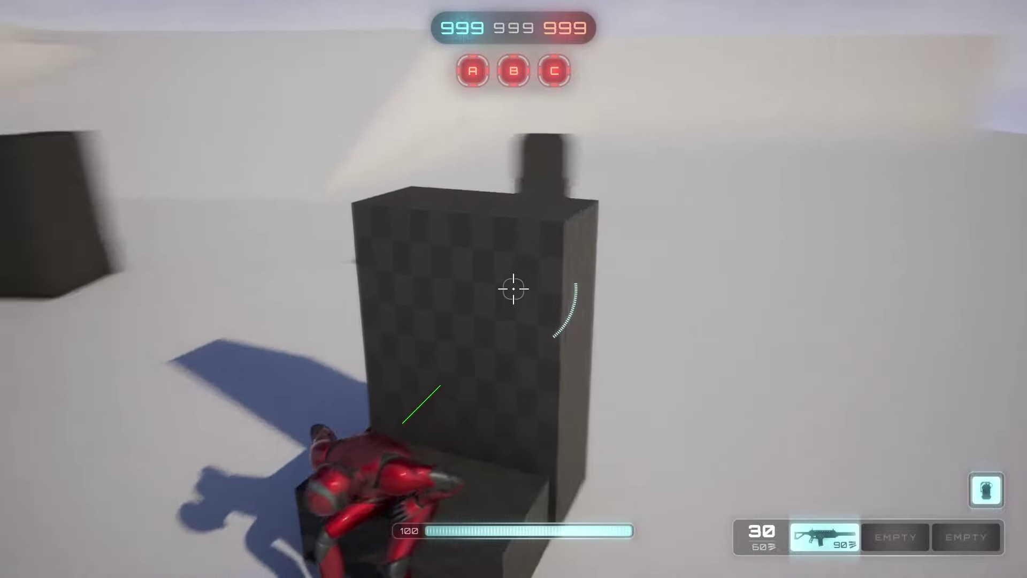
pyautogui.press('w')
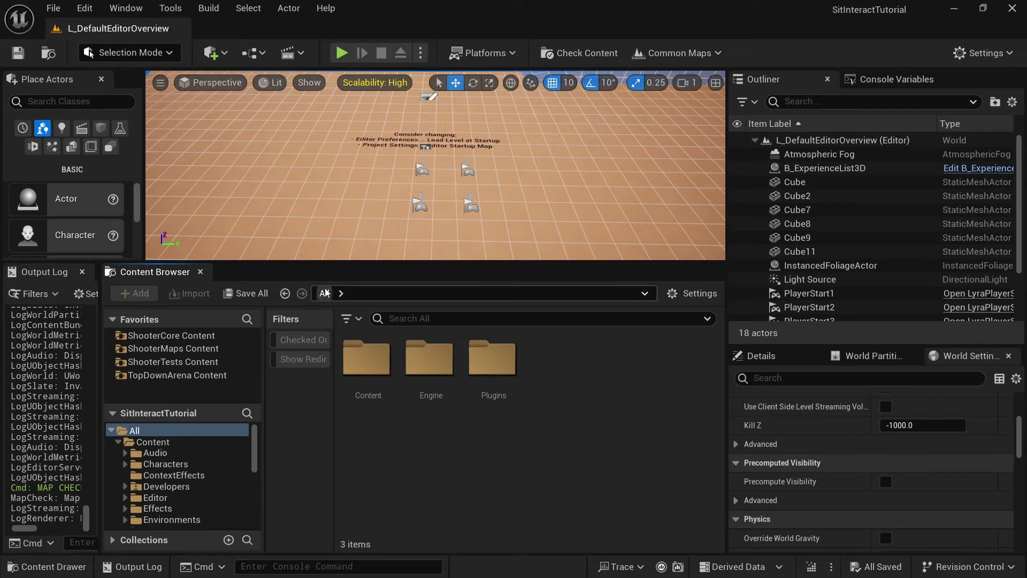
# Add the ShooterExplorer Content plugin folder to the content browser favorites.
pyautogui.doubleClick(492, 360)
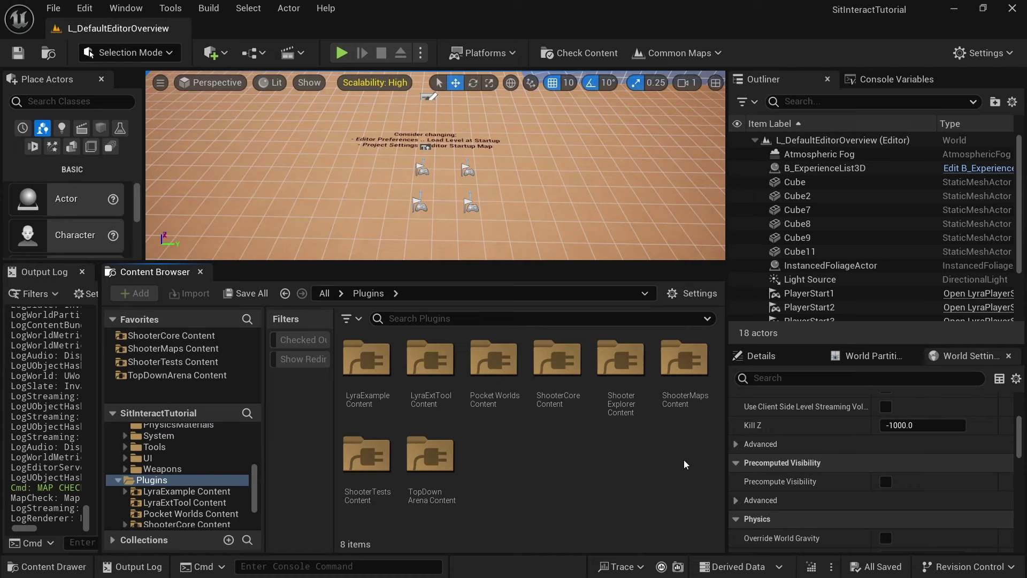
pyautogui.click(629, 374)
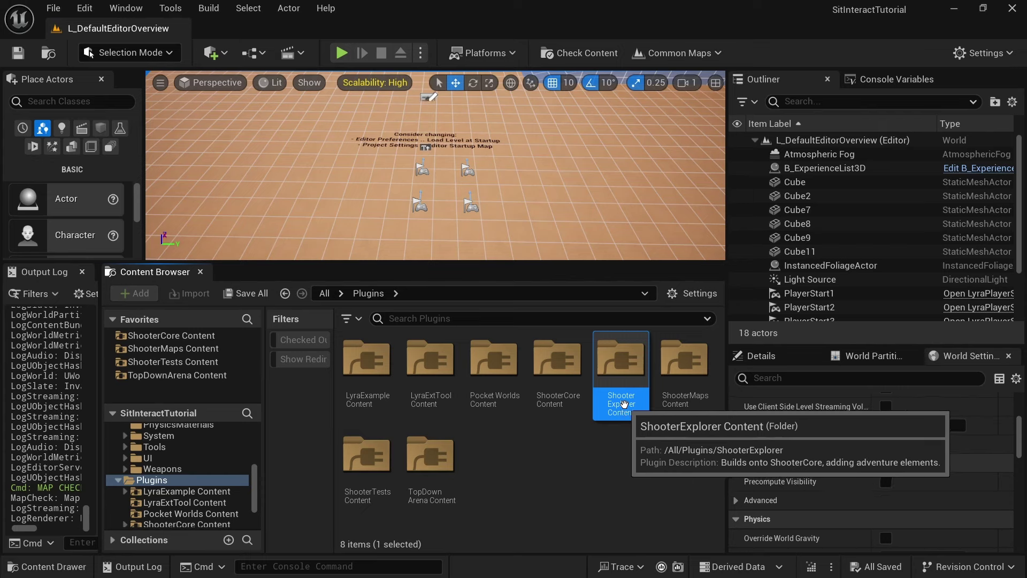
pyautogui.doubleClick(621, 407)
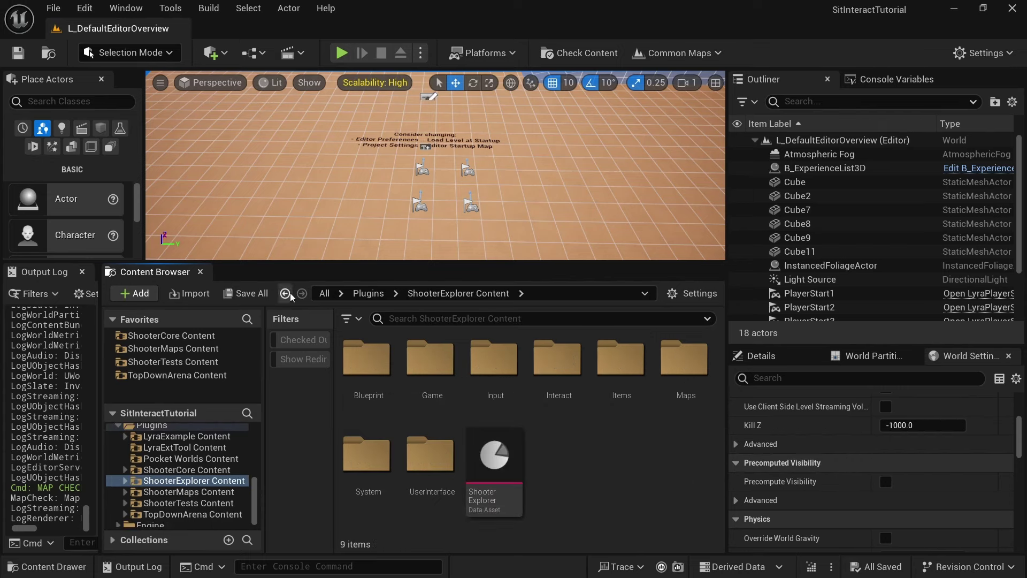
pyautogui.click(289, 294)
pyautogui.rightClick(625, 371)
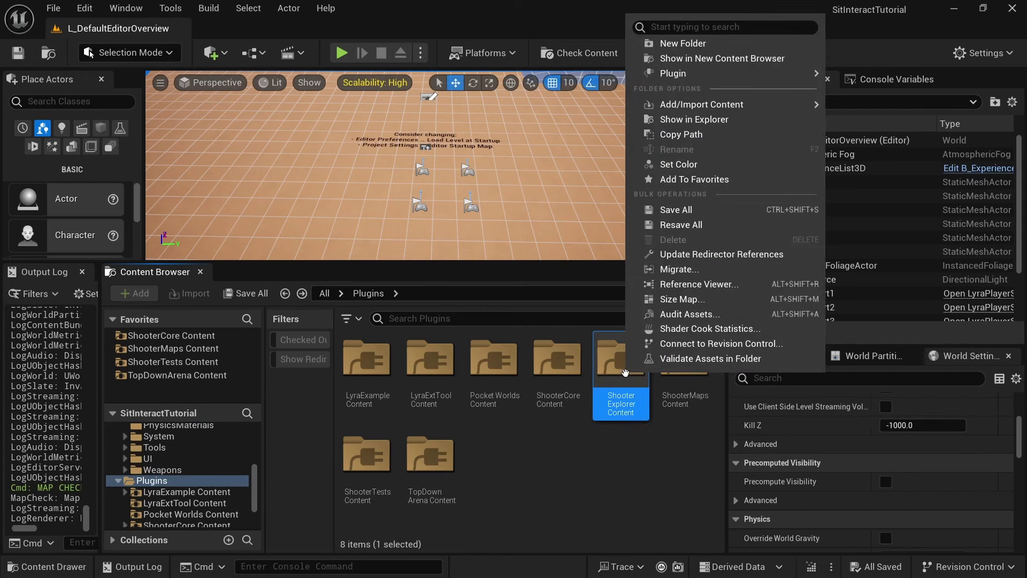
pyautogui.click(692, 181)
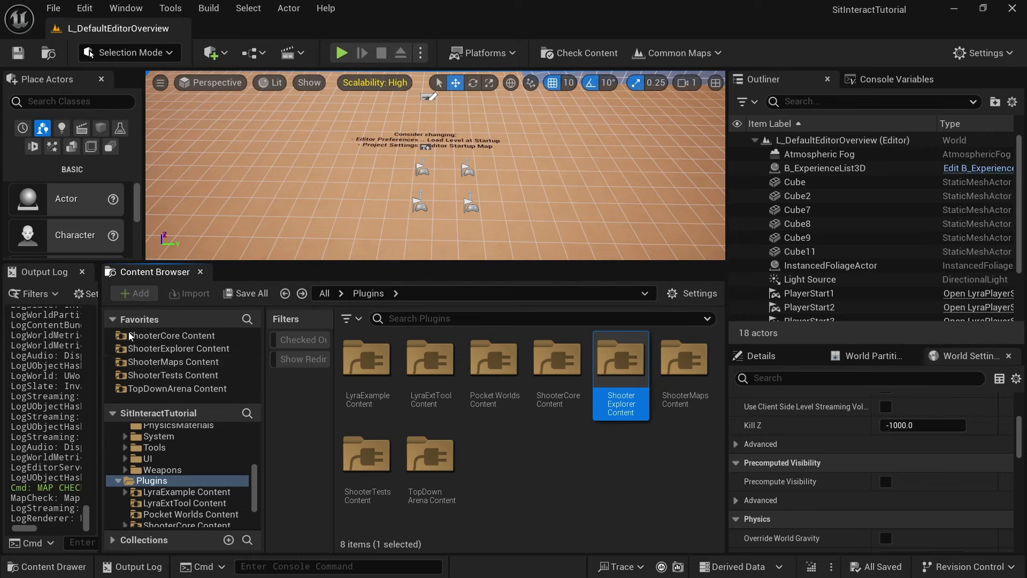
pyautogui.click(650, 445)
# Open the L_InteractionTestMap level from the Maps folder of ShooterExplorer Content.
pyautogui.doubleClick(630, 369)
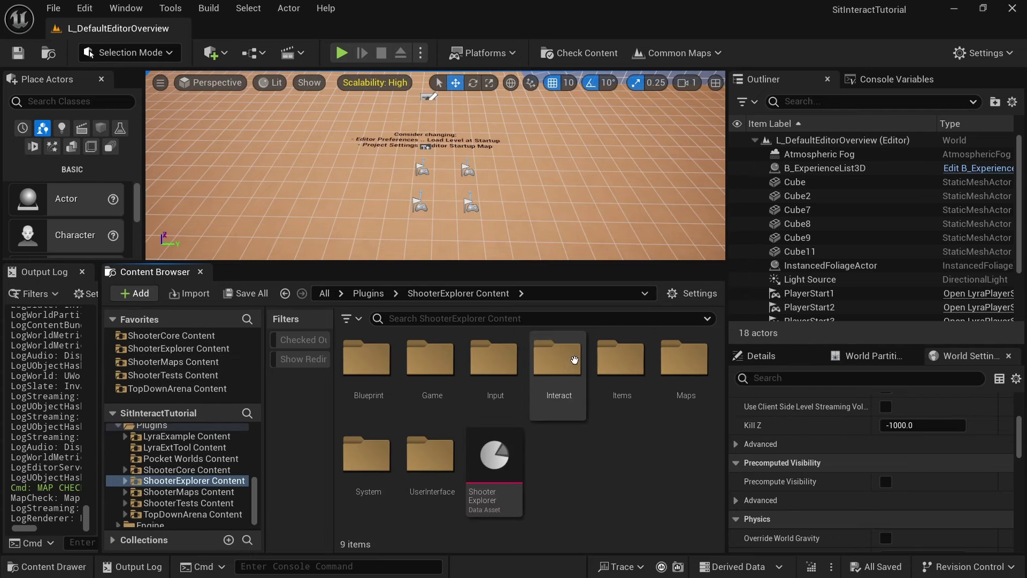
pyautogui.moveTo(520, 261); pyautogui.dragTo(519, 215)
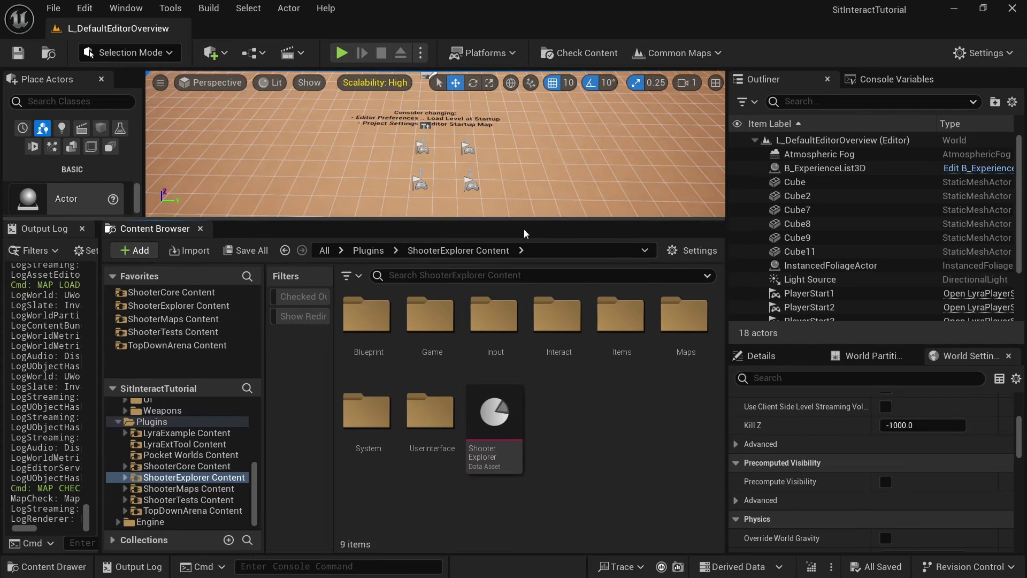
pyautogui.doubleClick(699, 334)
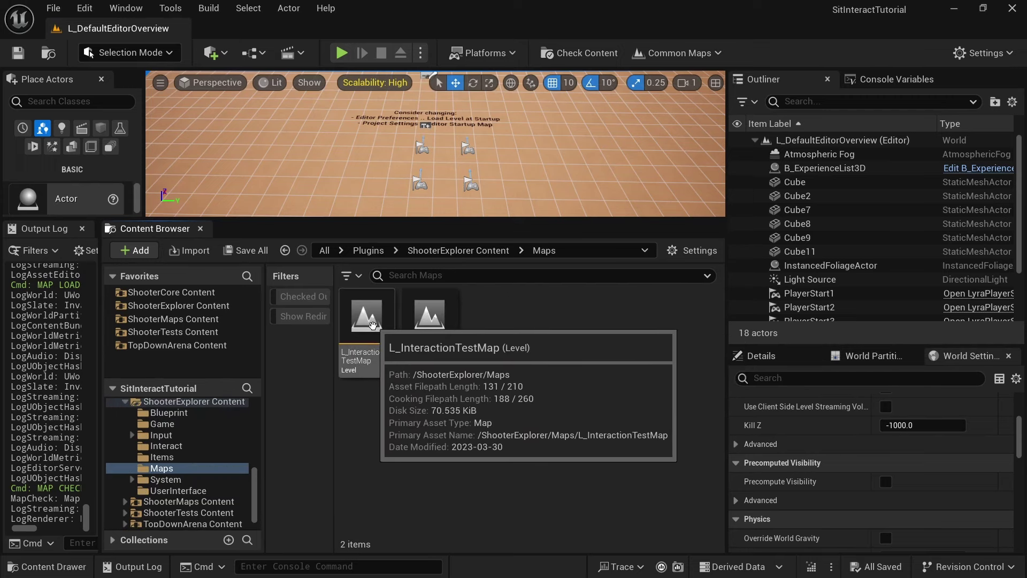
pyautogui.doubleClick(369, 321)
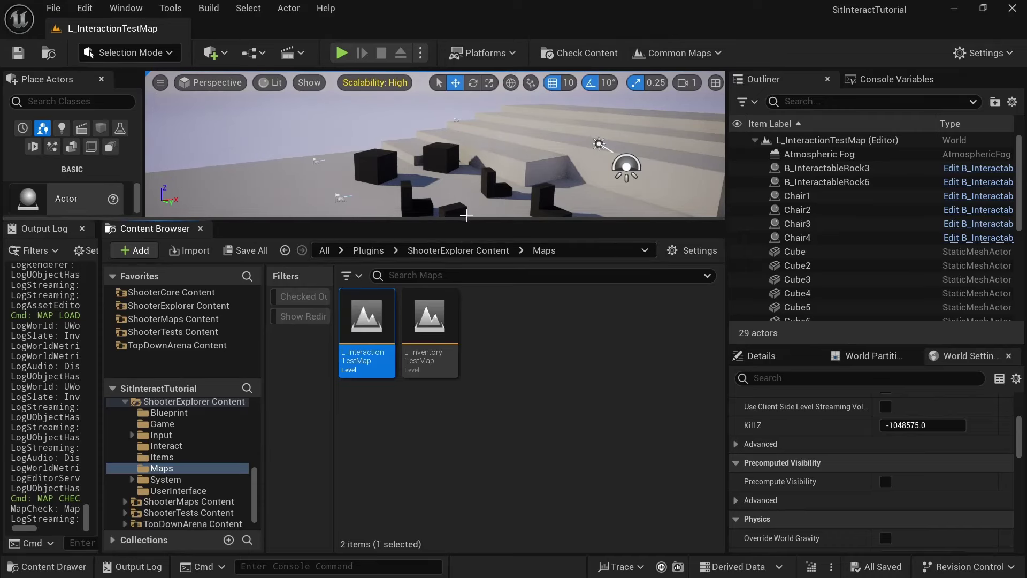
# Enlarge the viewport and examine the level's interactable actors, selecting B_InteractableRock6 and Chair2.
pyautogui.moveTo(464, 217); pyautogui.dragTo(464, 372)
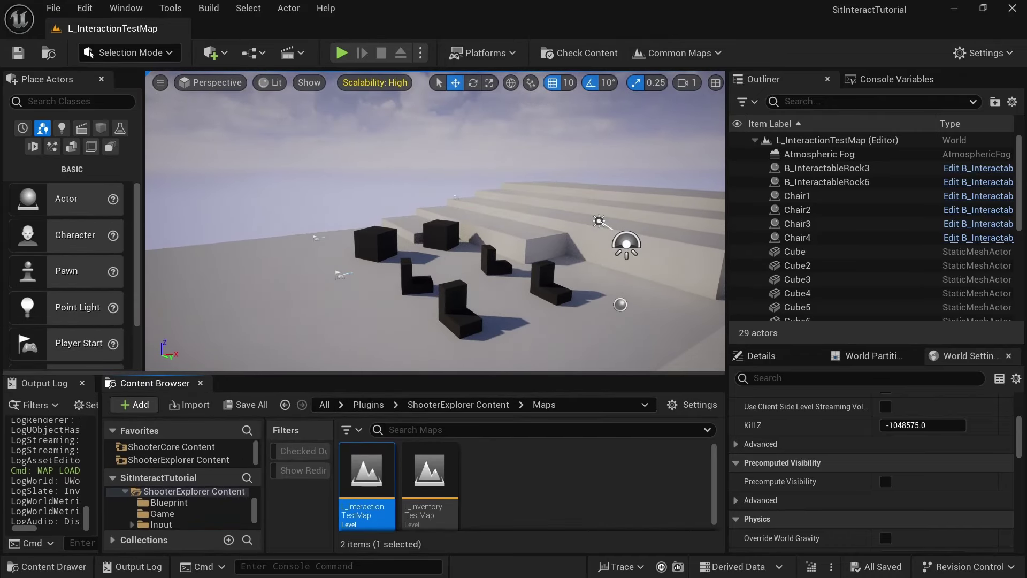
pyautogui.moveTo(435, 221); pyautogui.dragTo(444, 252, button='right')
pyautogui.press('w')
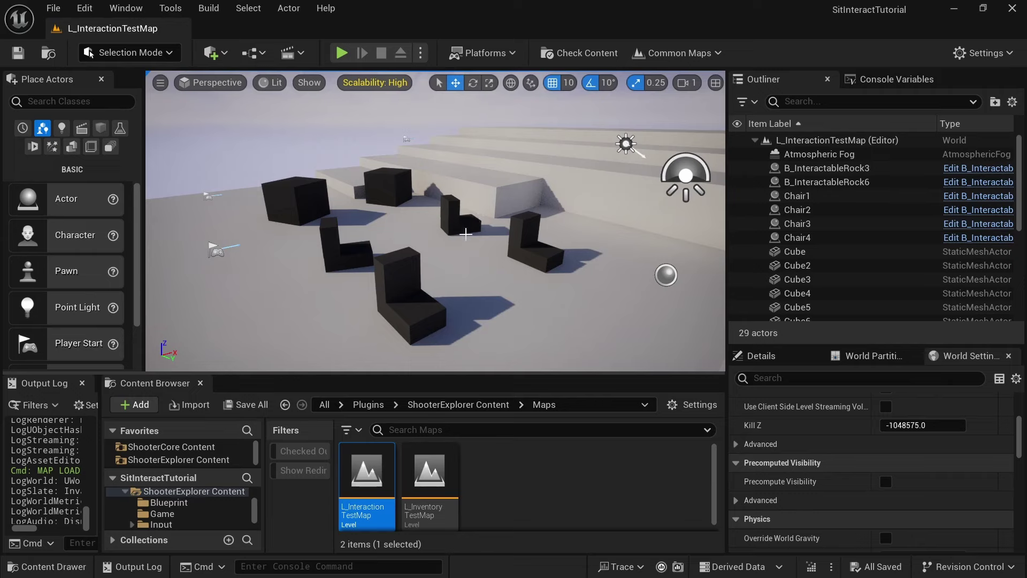
pyautogui.moveTo(470, 247); pyautogui.dragTo(459, 261, button='right')
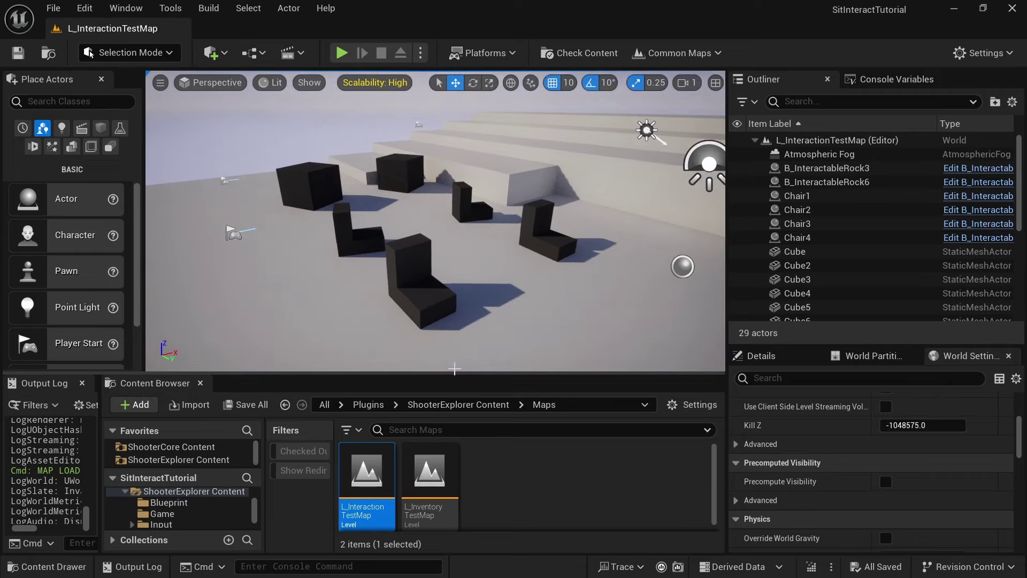
pyautogui.click(315, 180)
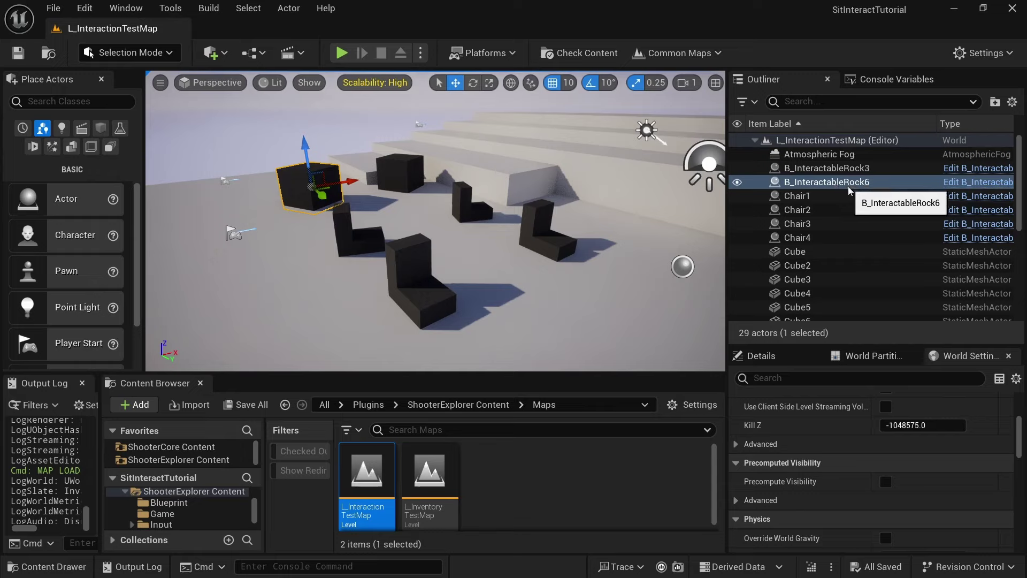
pyautogui.click(466, 201)
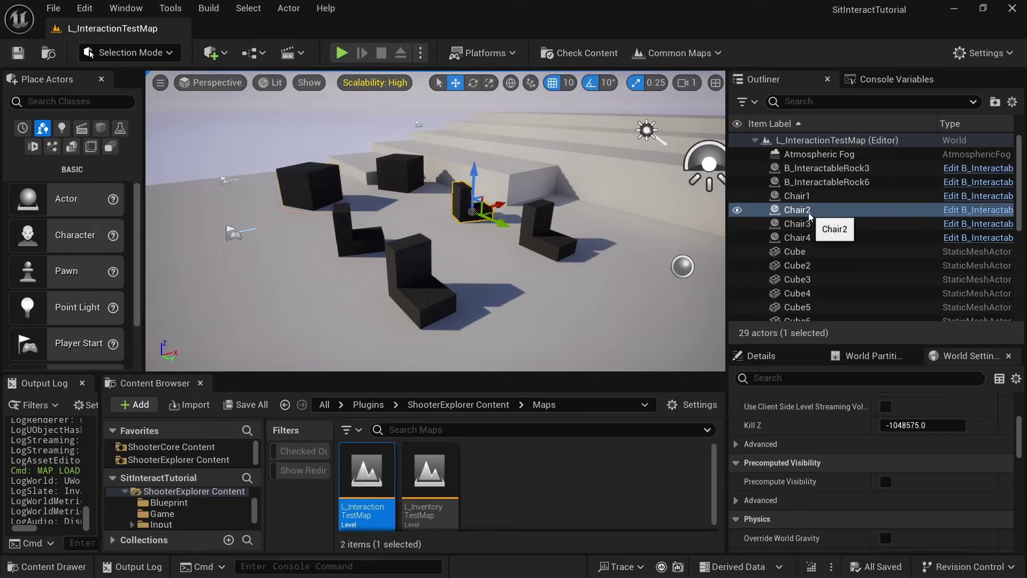
pyautogui.moveTo(497, 368); pyautogui.dragTo(541, 368, button='right')
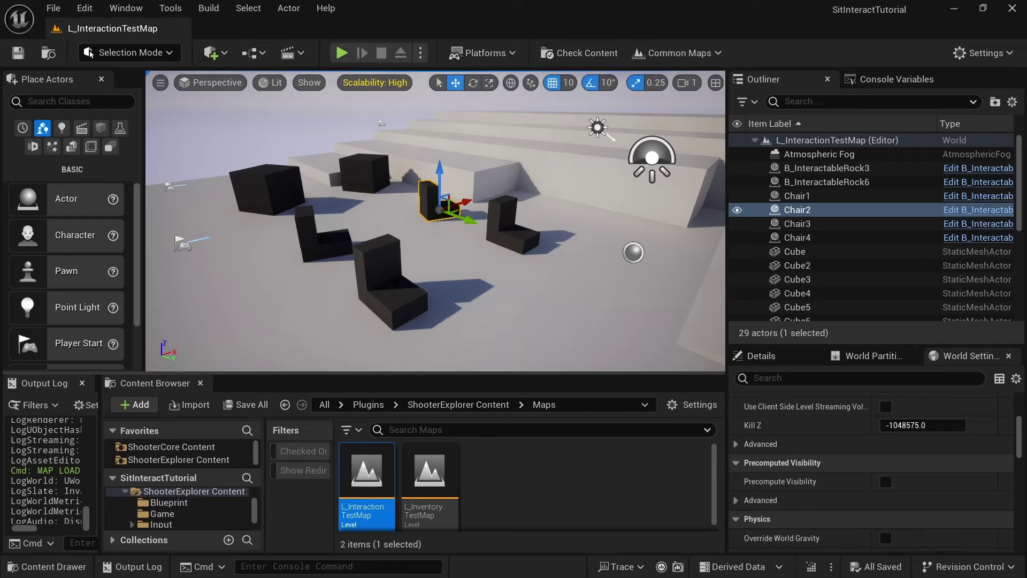
# Play the level and test the interaction on the nearest chair several times.
pyautogui.hotkey('alt', 'p')
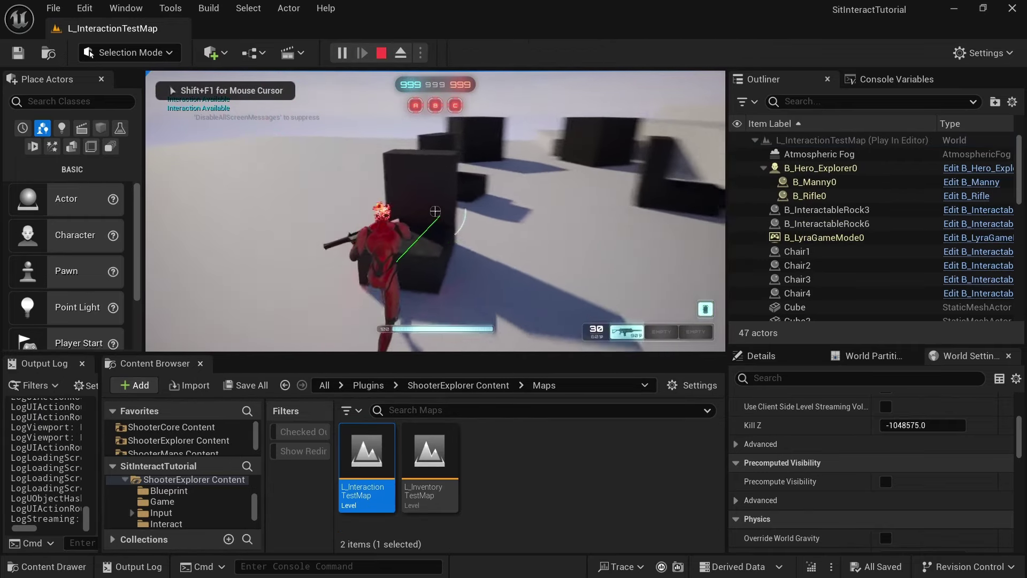
pyautogui.press('w')
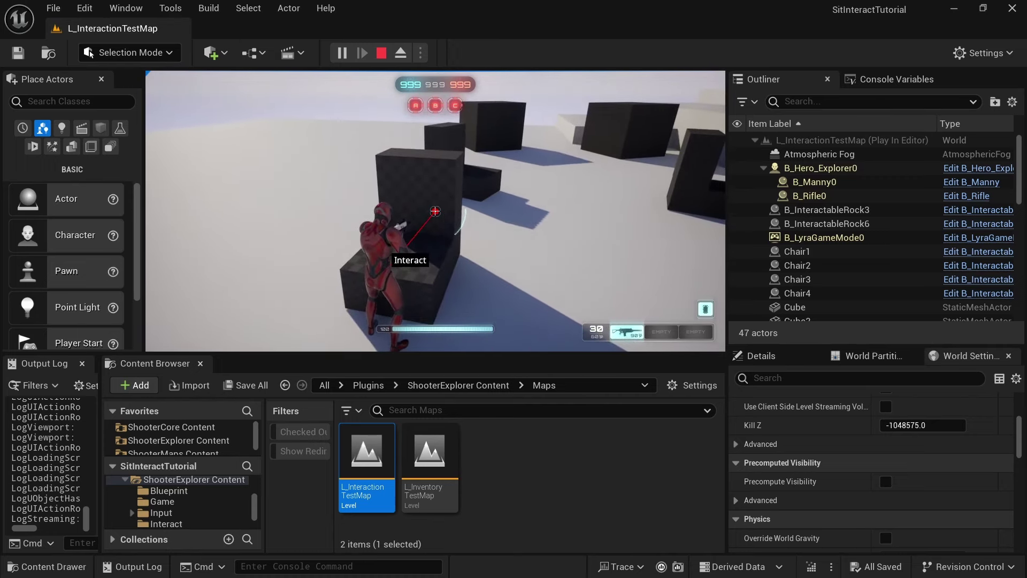
pyautogui.press('e')
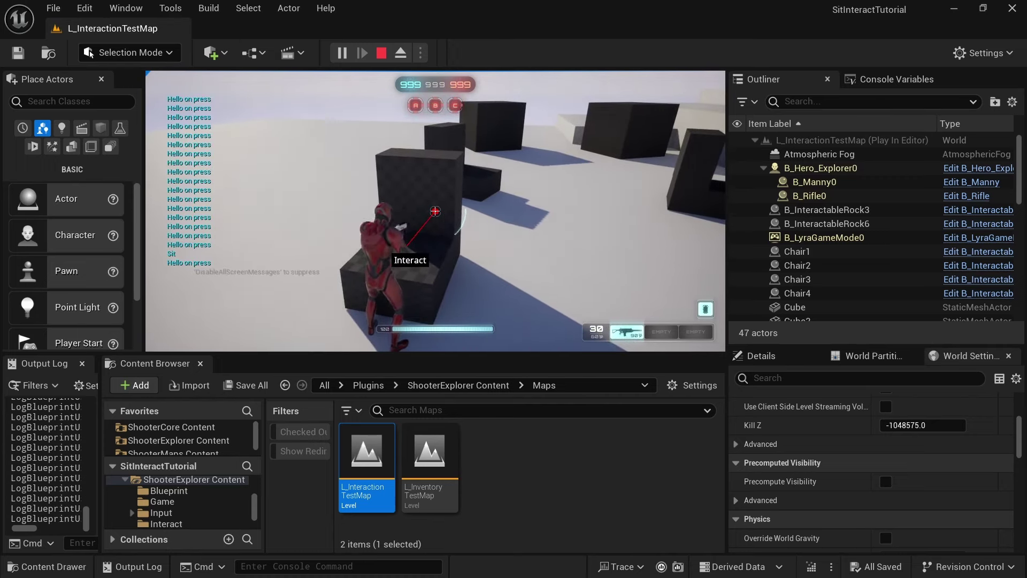
pyautogui.press('e')
pyautogui.press('e')
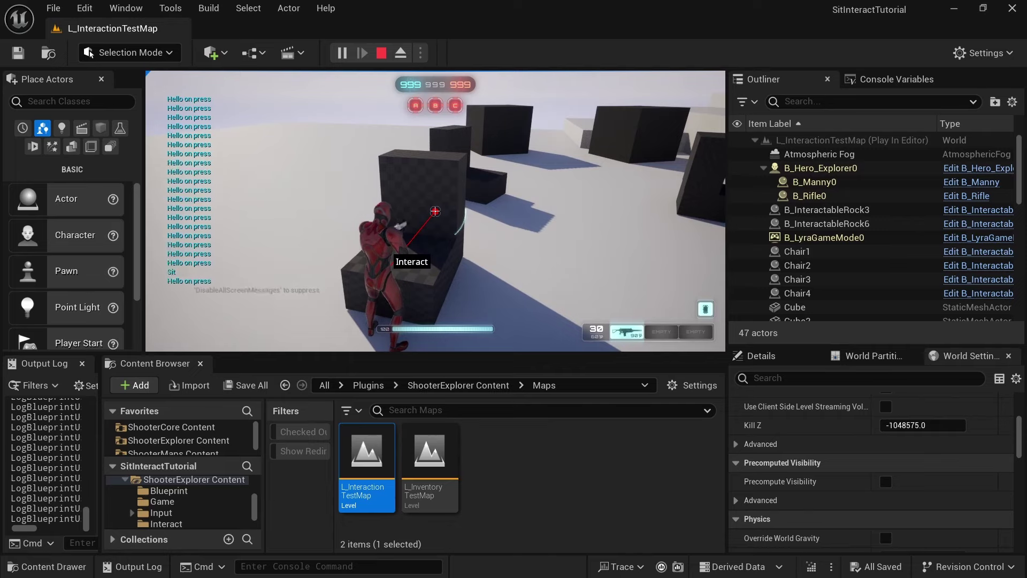
# Interact with the rock cubes to collect them, check the inventory, and end the play session.
pyautogui.press('w')
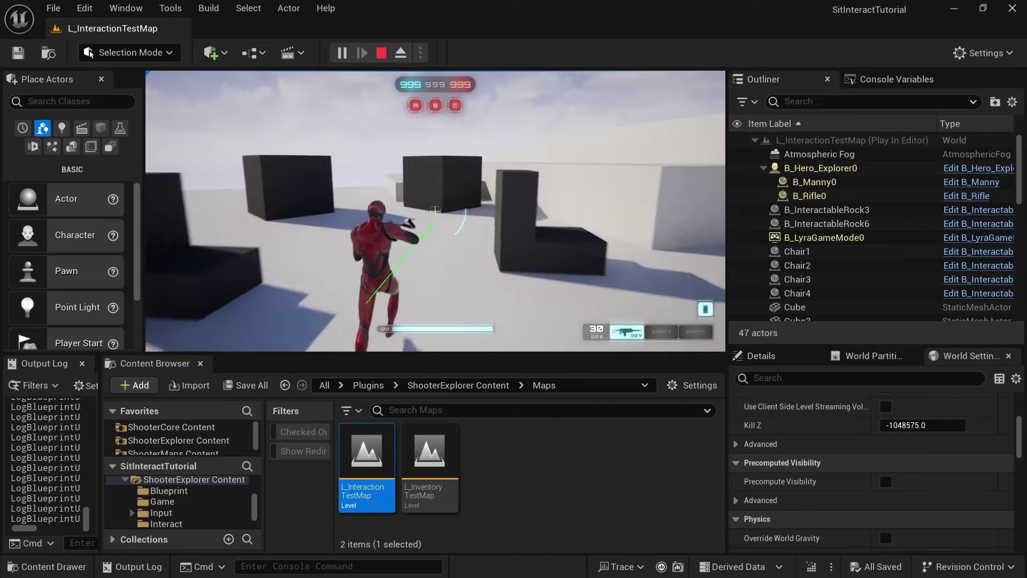
pyautogui.press('w')
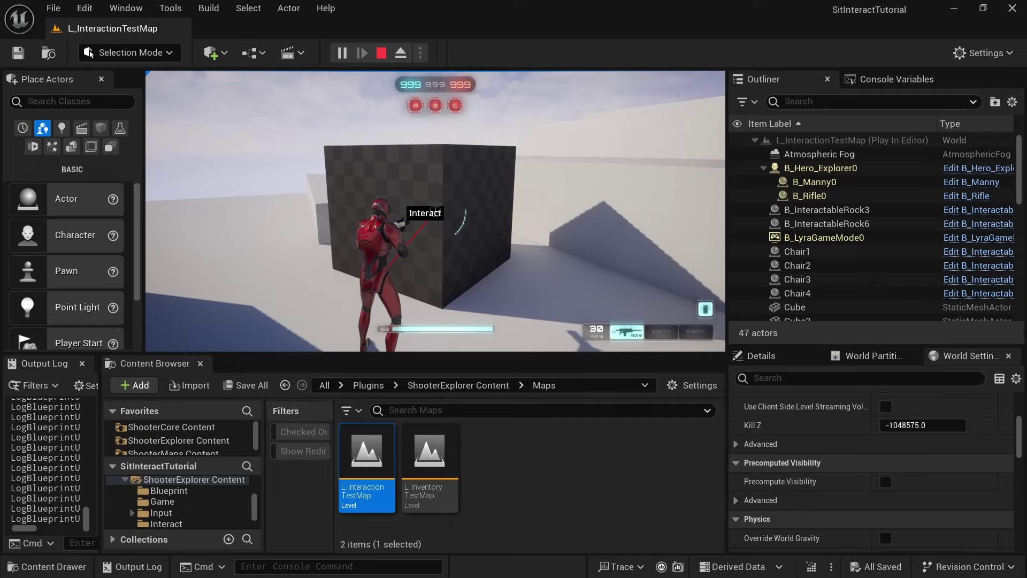
pyautogui.press('e')
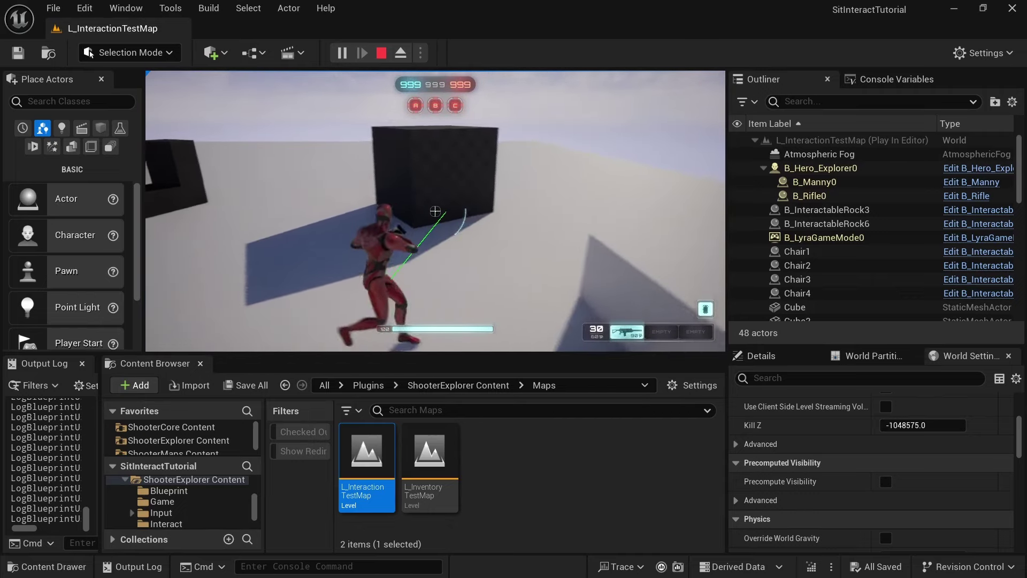
pyautogui.press('i')
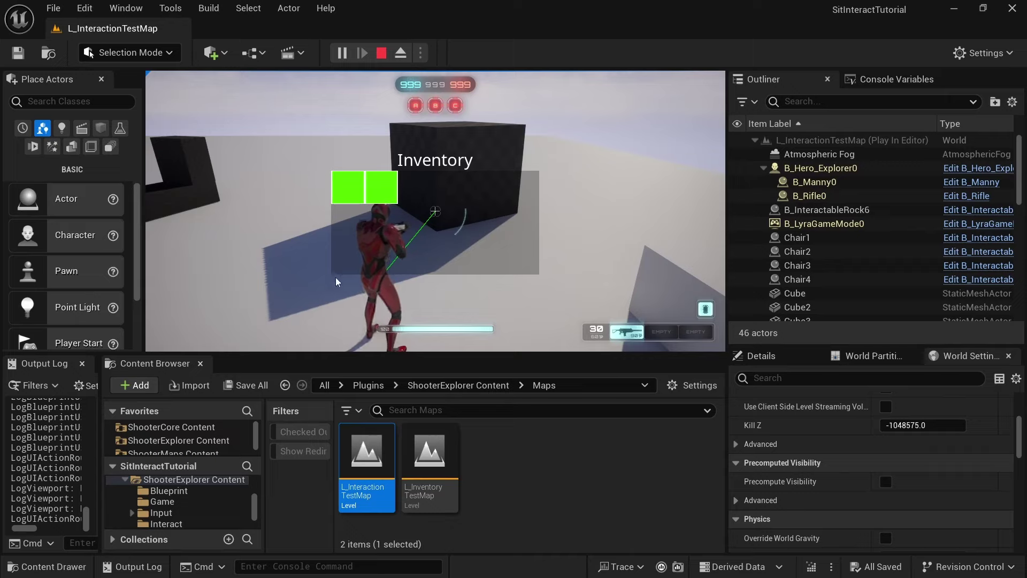
pyautogui.click(382, 53)
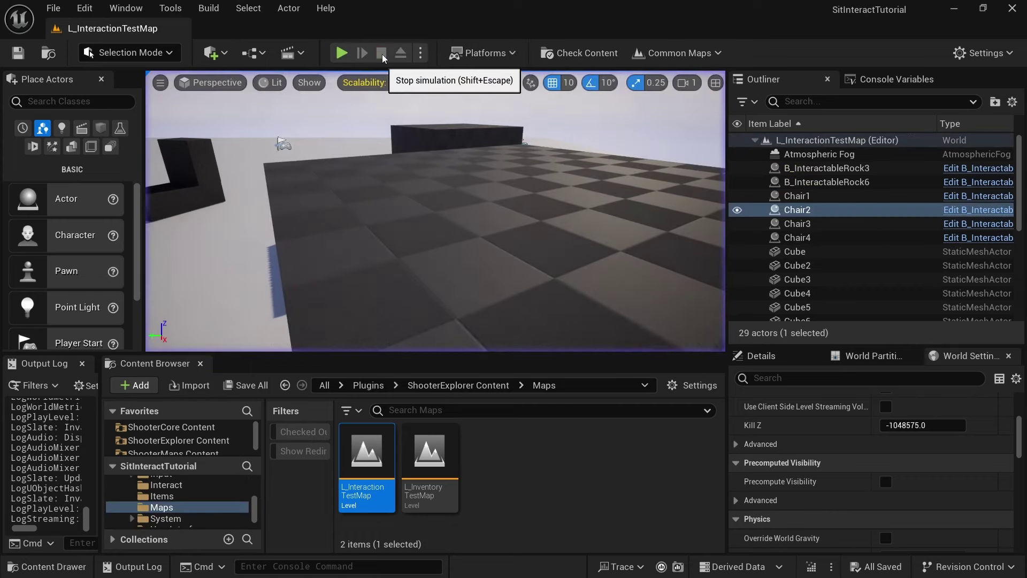
# Return to the ShooterExplorer Content folder in the content browser.
pyautogui.press('f')
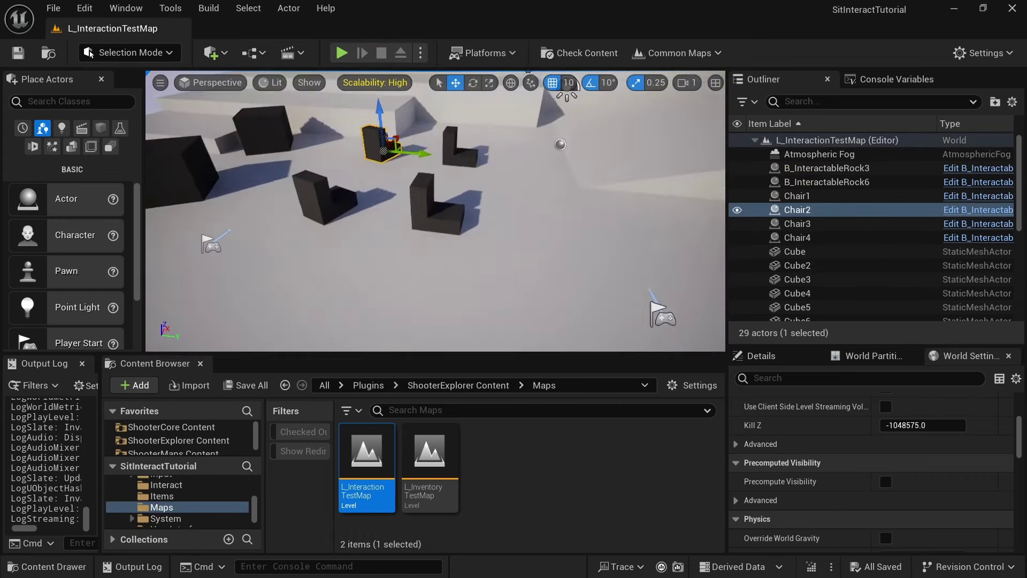
pyautogui.click(458, 385)
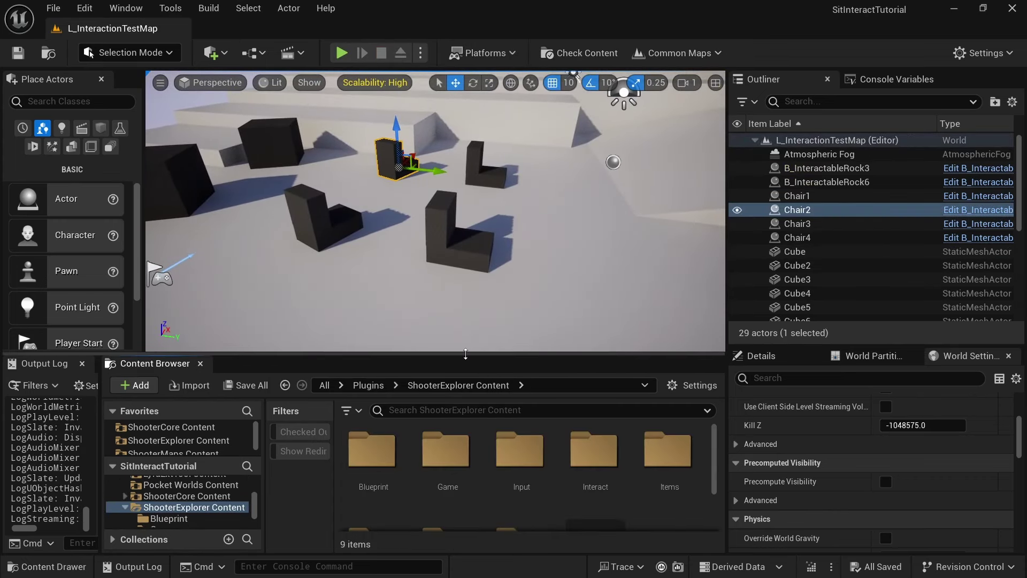
# Enlarge the content browser and open the IMC_InventoryTest mapping context from the plugin's Input/Mappings folder.
pyautogui.moveTo(465, 355); pyautogui.dragTo(471, 278)
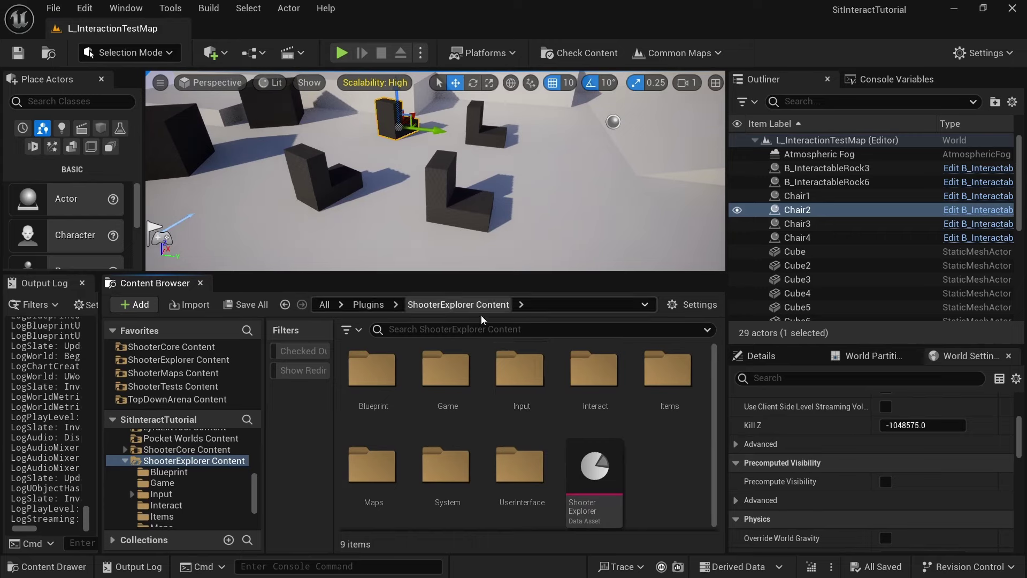
pyautogui.doubleClick(519, 370)
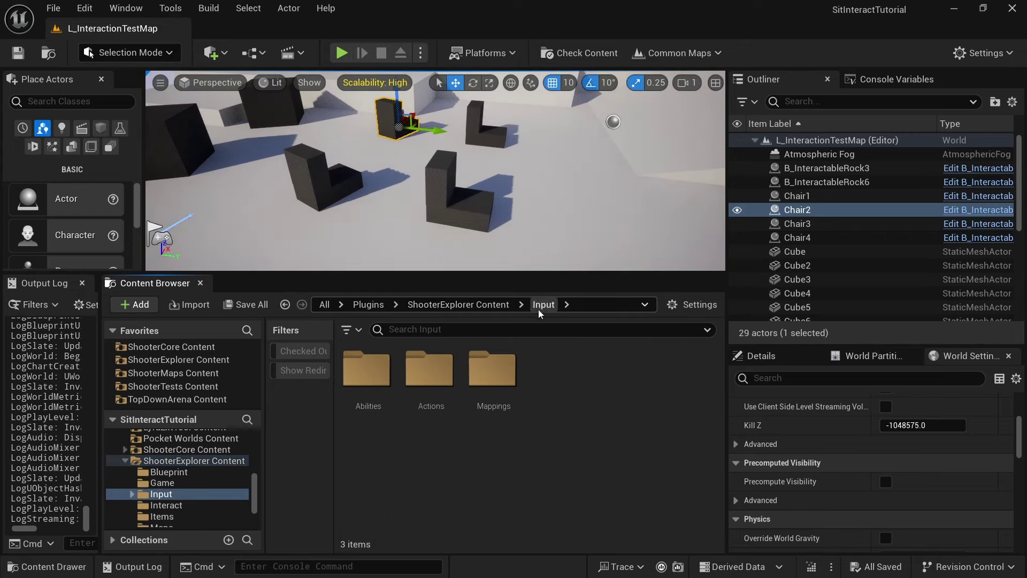
pyautogui.doubleClick(493, 377)
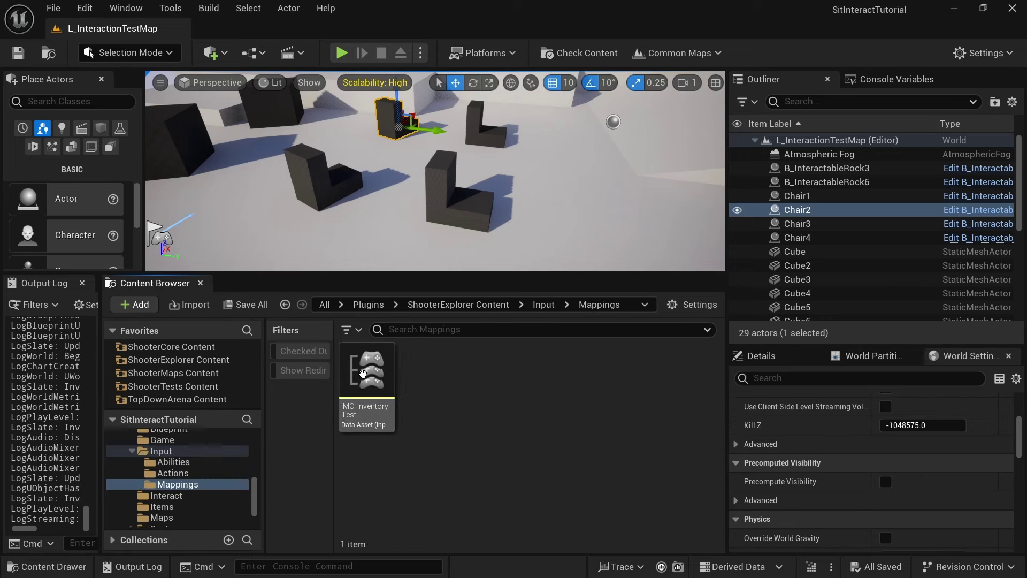
pyautogui.doubleClick(391, 392)
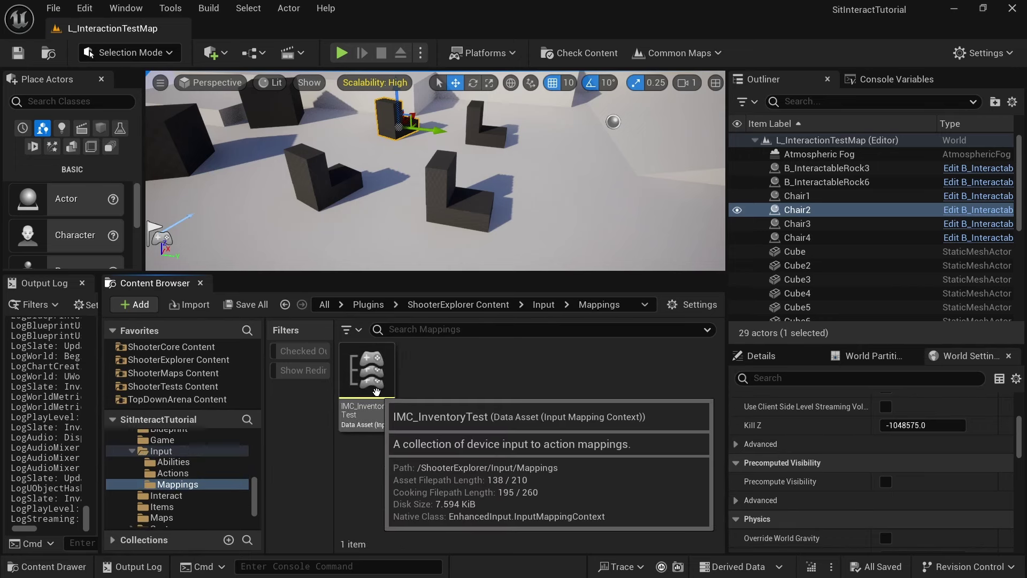
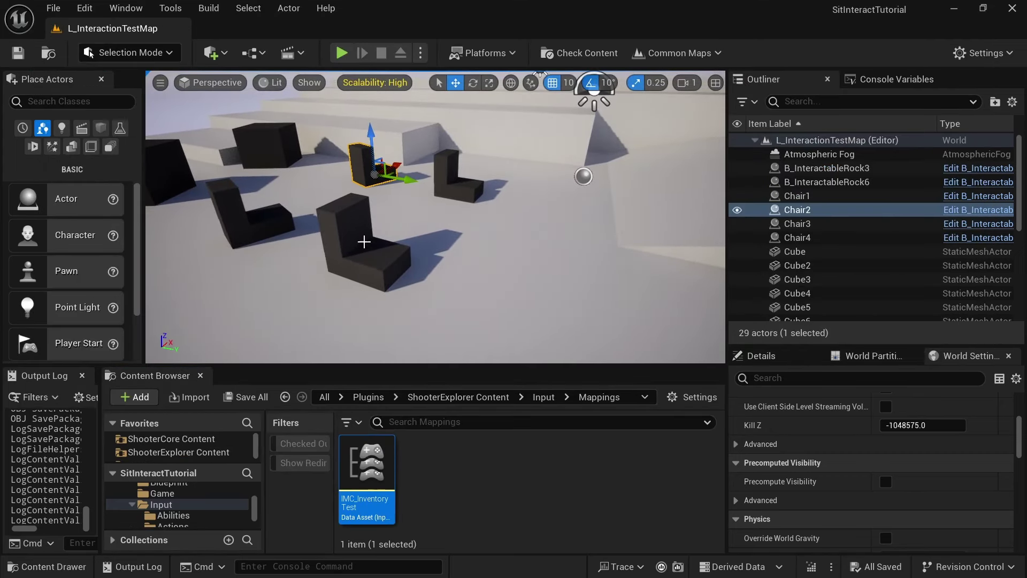
# Play the level and run the console command ShowDebug AbilitySystem.
pyautogui.hotkey('alt', 'p')
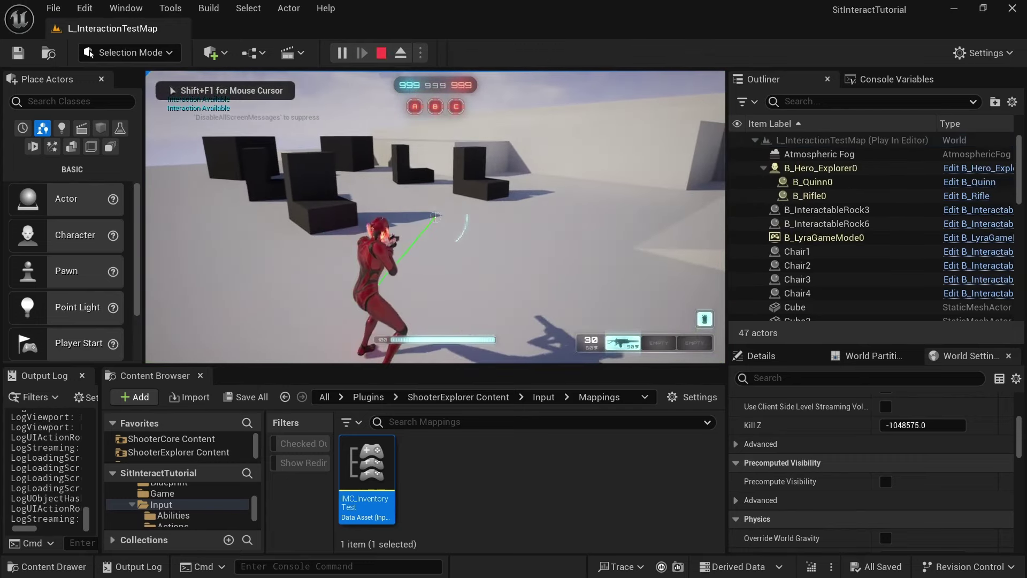
pyautogui.hotkey('shift', 'F1')
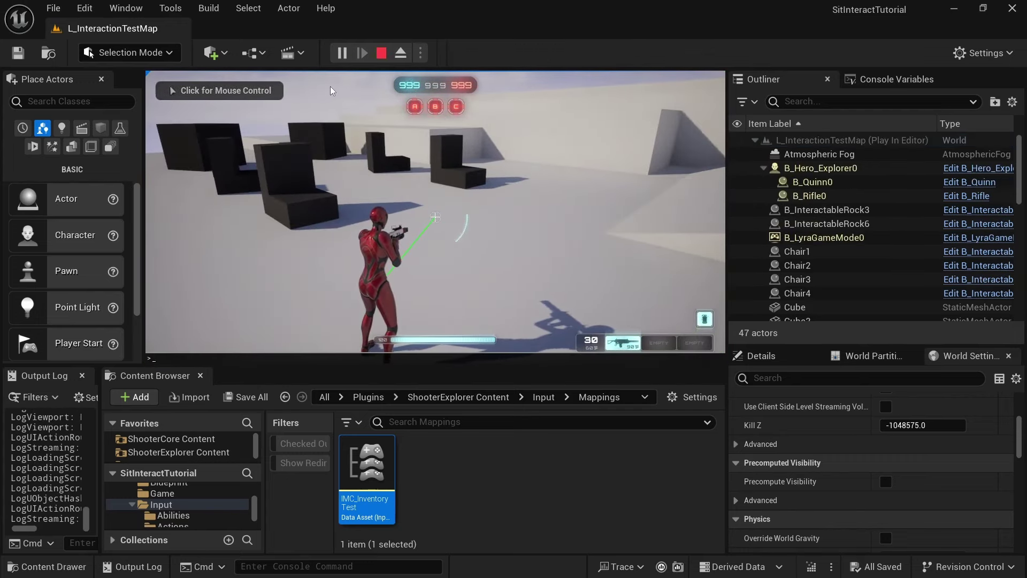
pyautogui.write('show')
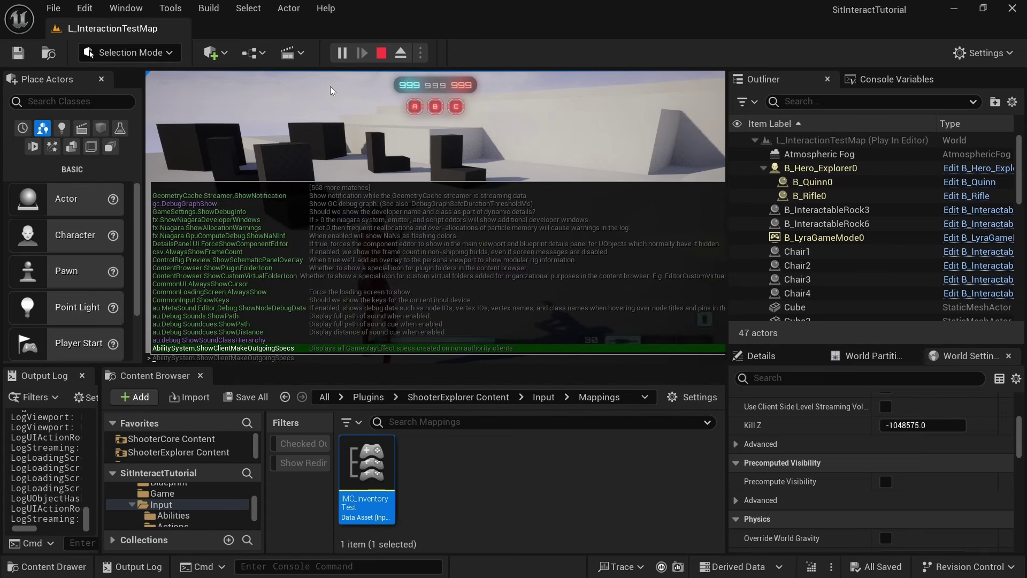
pyautogui.press('BackSpace')
pyautogui.press('BackSpace')
pyautogui.write('ow')
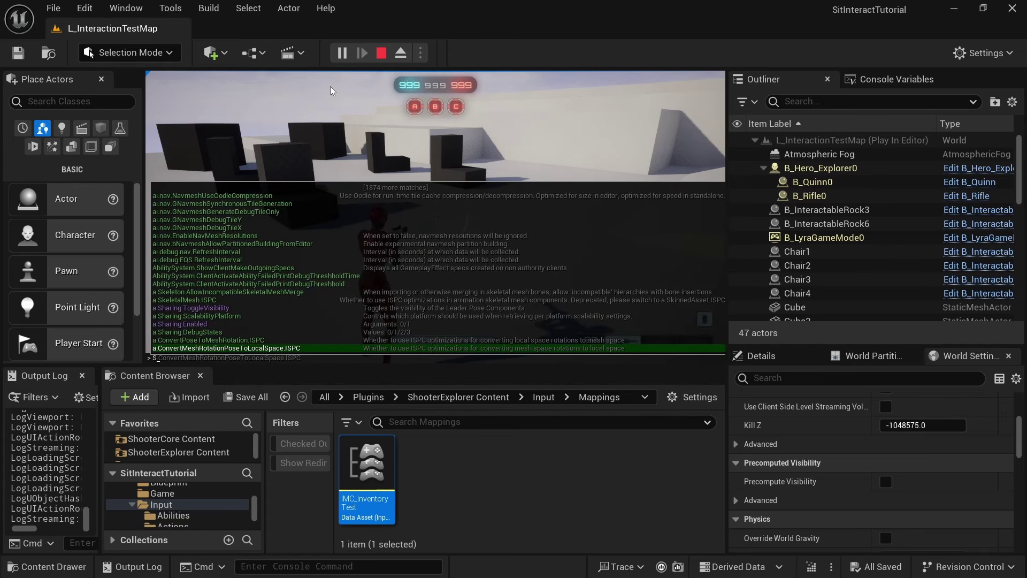
pyautogui.write('D')
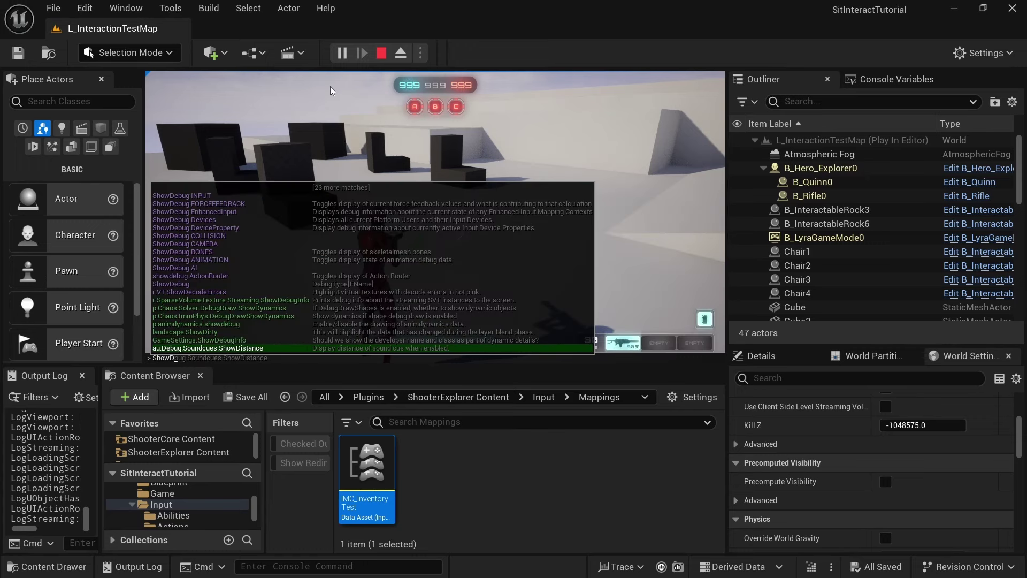
pyautogui.write('ebug A')
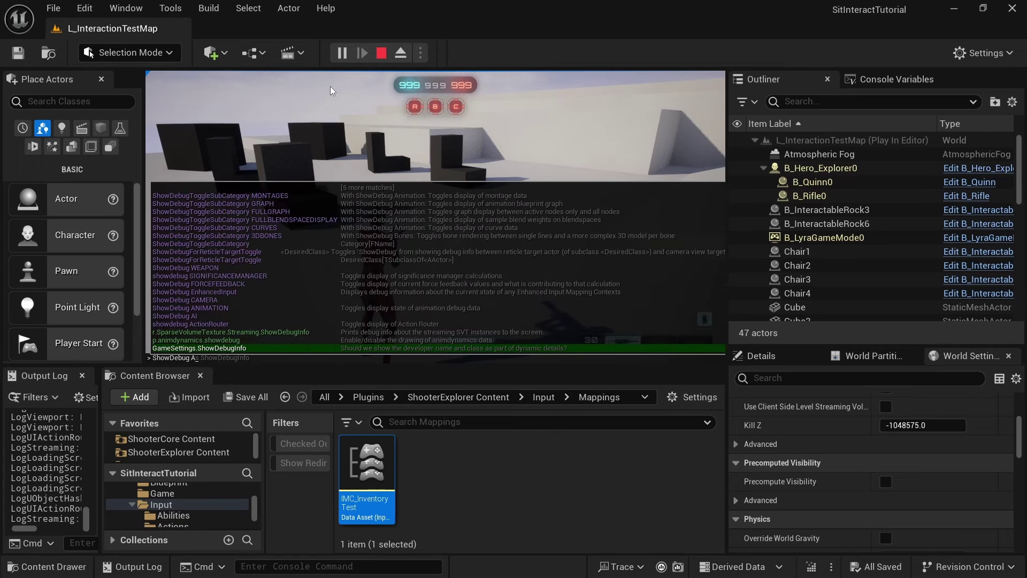
pyautogui.write('bilitySystem')
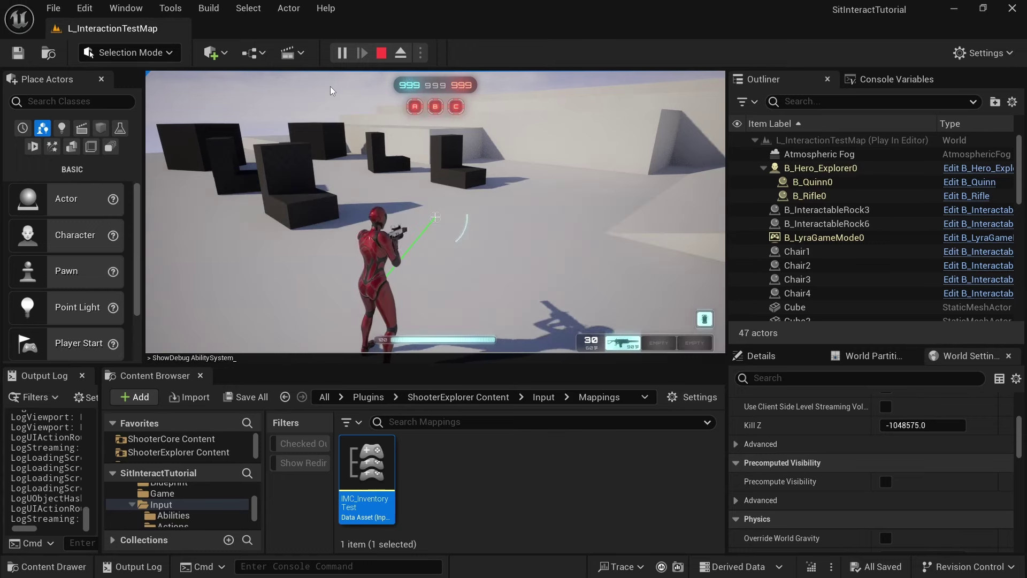
pyautogui.press('Return')
# Run AbilitySystem.Debug.NextCategory twice to switch the debug display from attributes through gameplay effects to abilities.
pyautogui.press('Up')
pyautogui.press('Up')
pyautogui.press('Down')
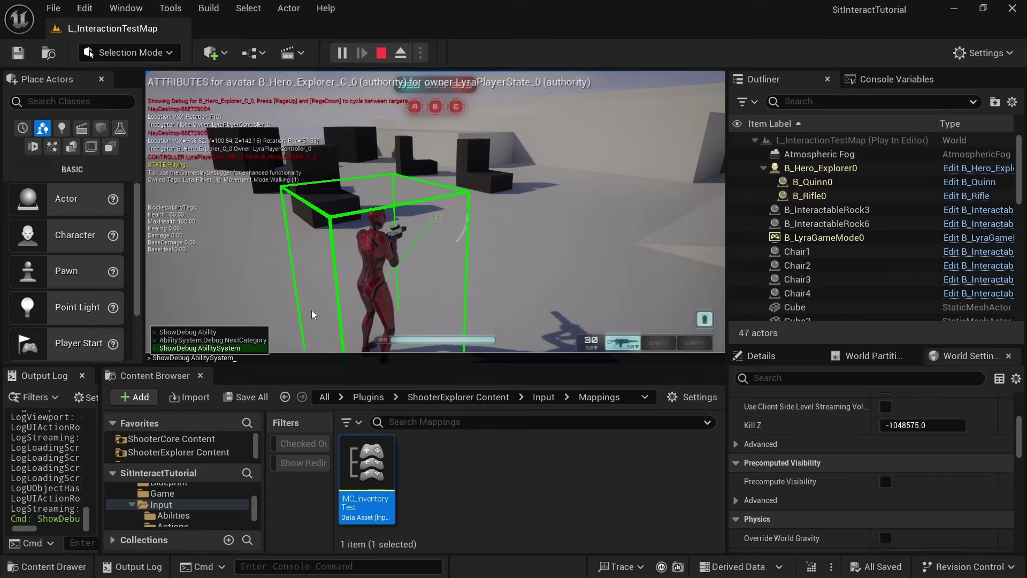
pyautogui.press('Up')
pyautogui.press('Down')
pyautogui.press('Up')
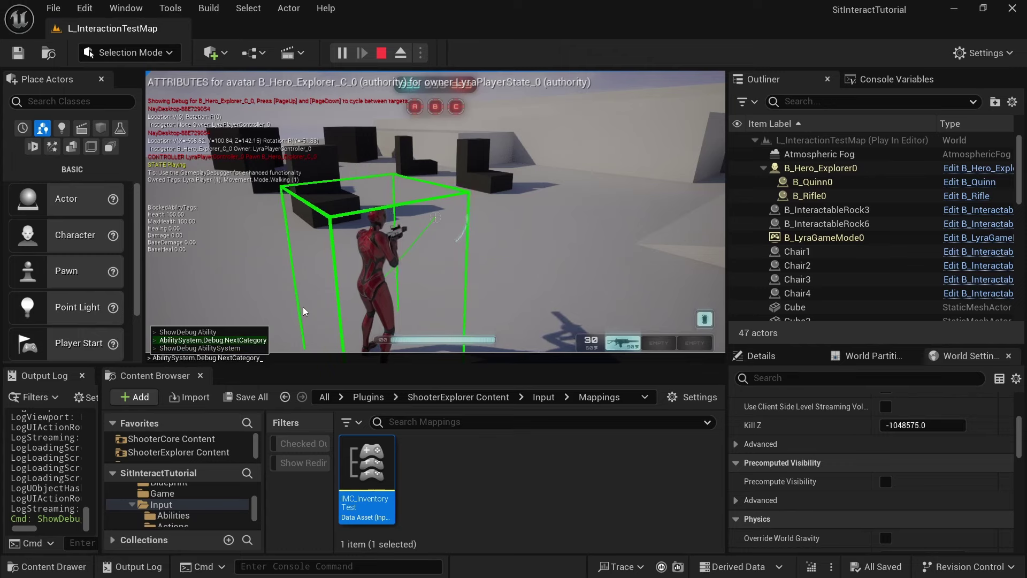
pyautogui.press('Return')
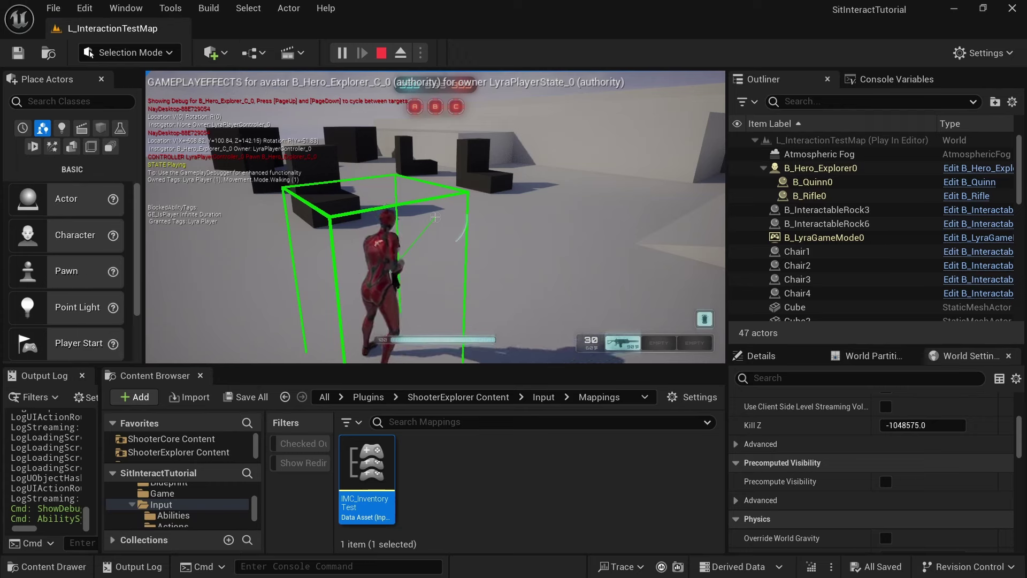
pyautogui.press('`')
pyautogui.press('Up')
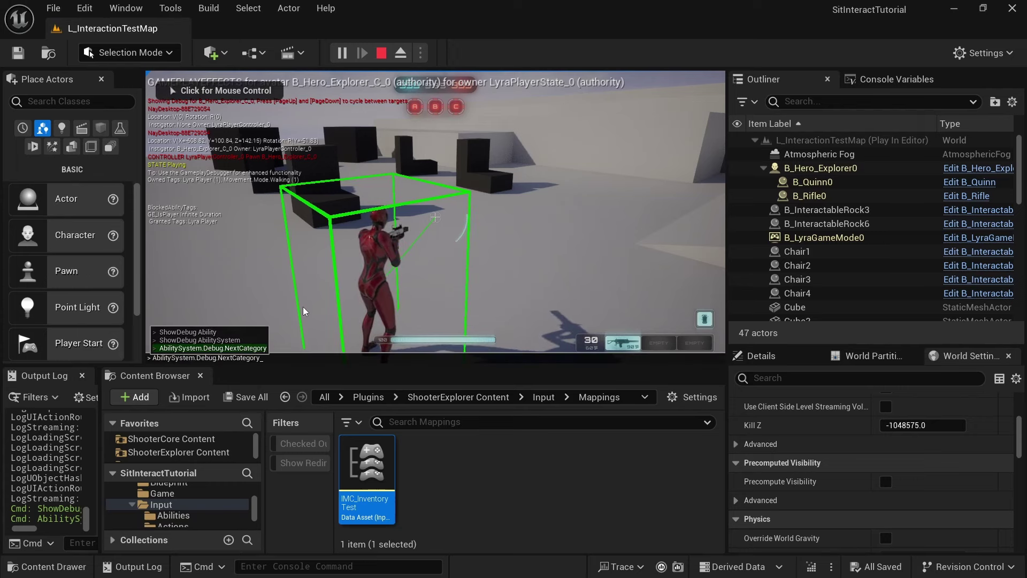
pyautogui.press('Return')
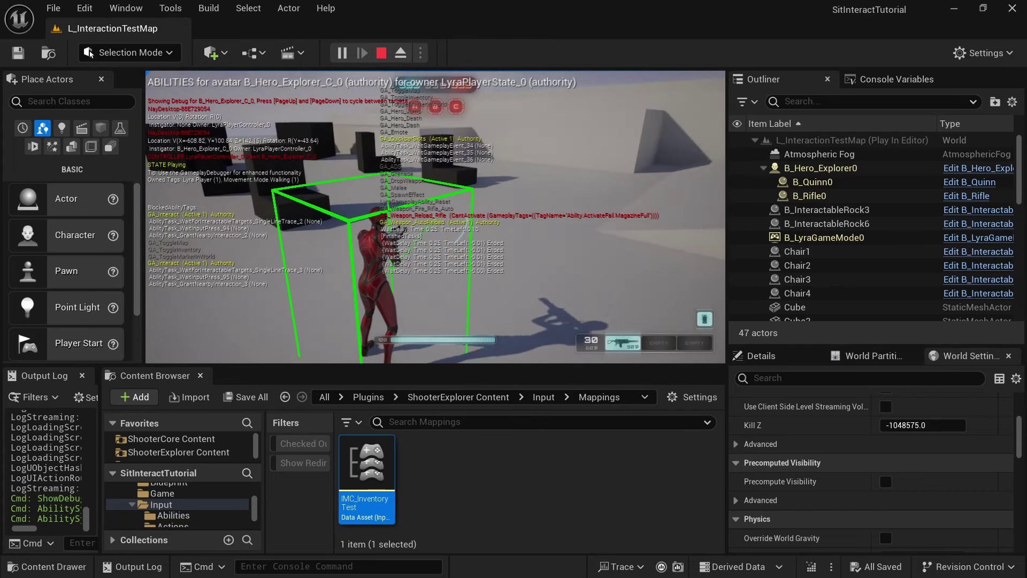
# Enlarge the play viewport and move the character up to a chair to examine the interaction abilities in the debug list.
pyautogui.press('d')
pyautogui.press('w')
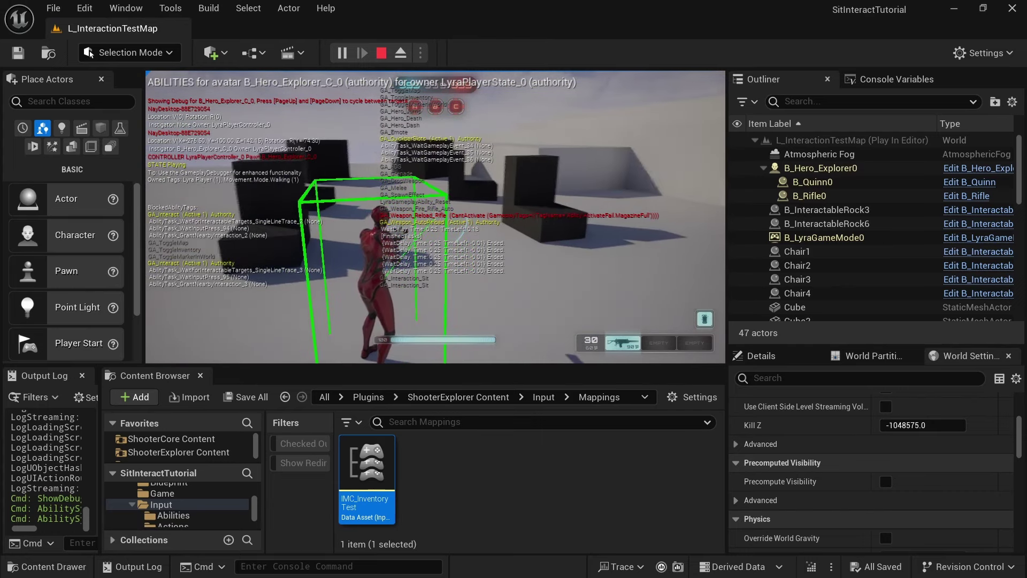
pyautogui.moveTo(726, 310); pyautogui.dragTo(821, 310)
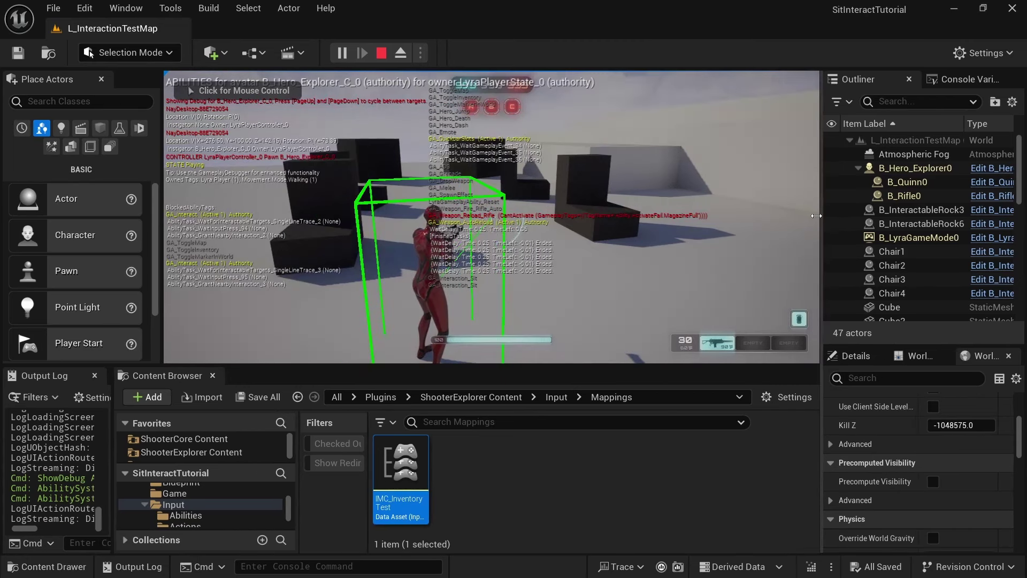
pyautogui.moveTo(550, 366); pyautogui.dragTo(547, 432)
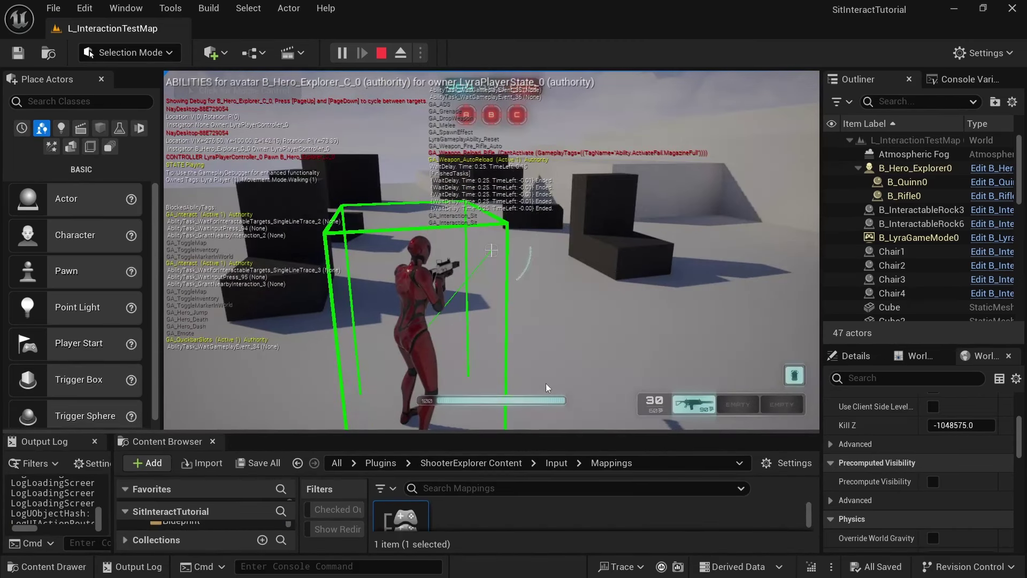
pyautogui.click(574, 259)
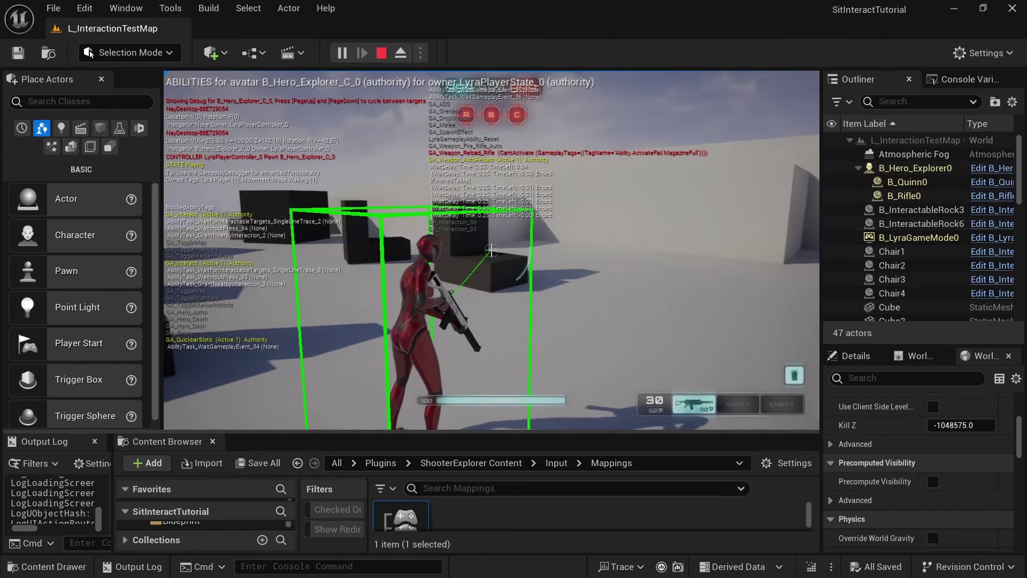
pyautogui.hotkey('shift', 'F1')
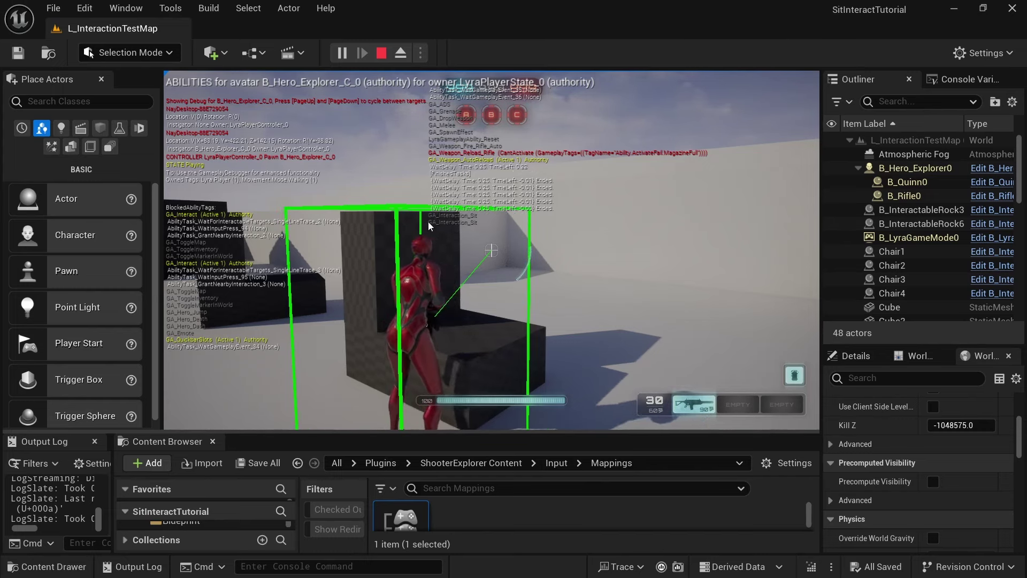
pyautogui.click(671, 239)
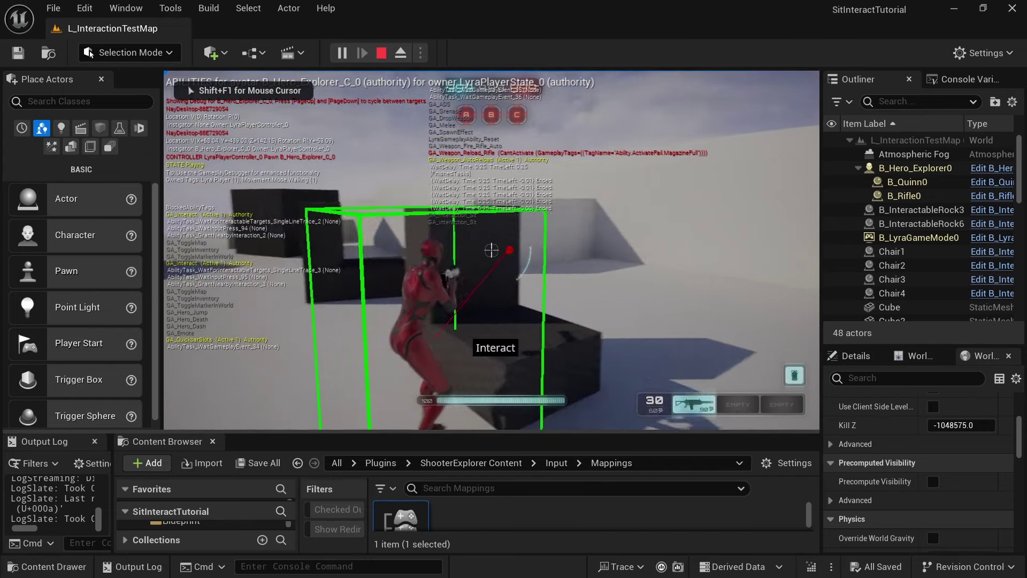
# Walk past the rock cubes, jumping and dashing away from the interactables, and examine how the ability list responds.
pyautogui.press('w')
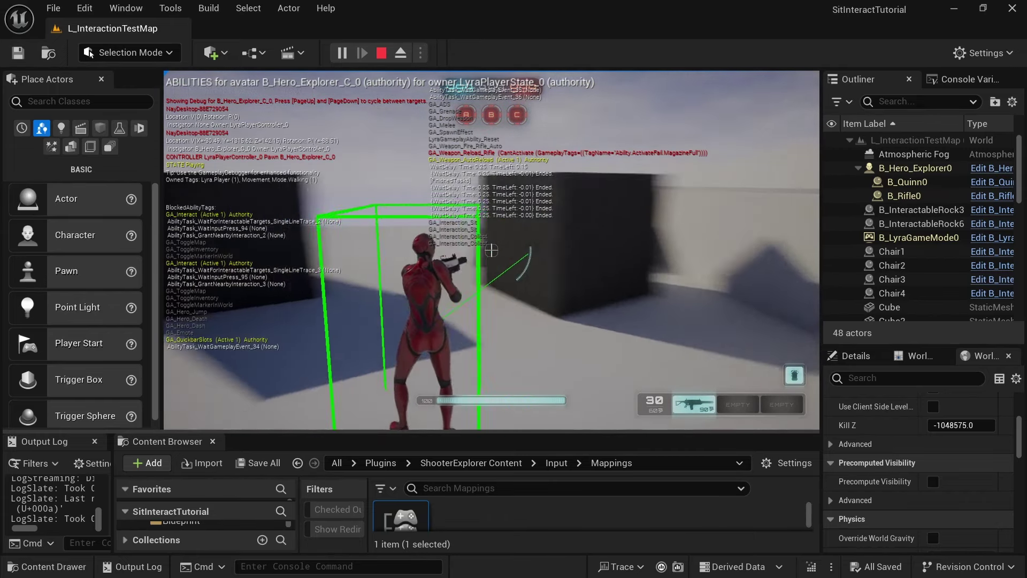
pyautogui.press('w')
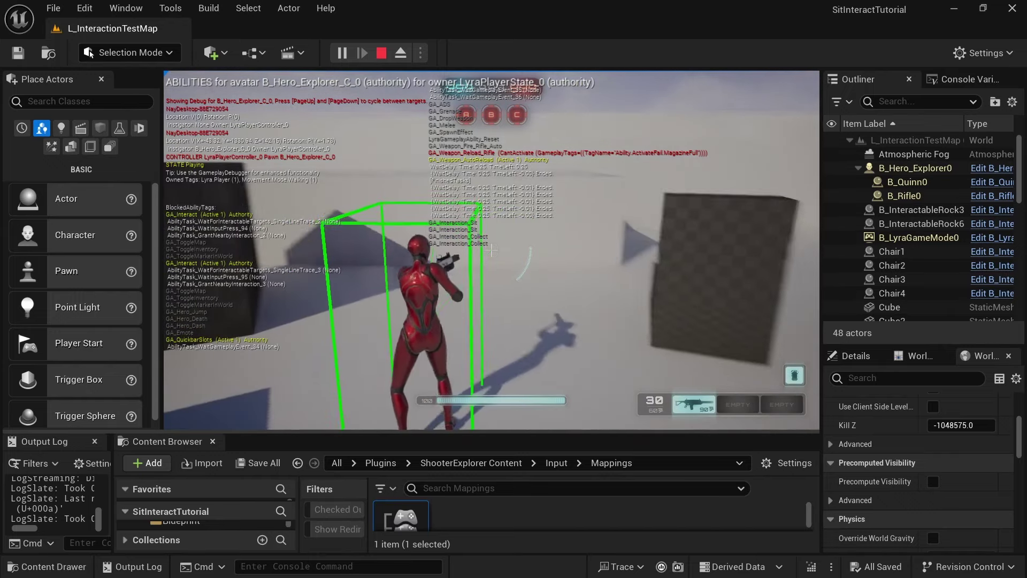
pyautogui.press('w')
pyautogui.press('space')
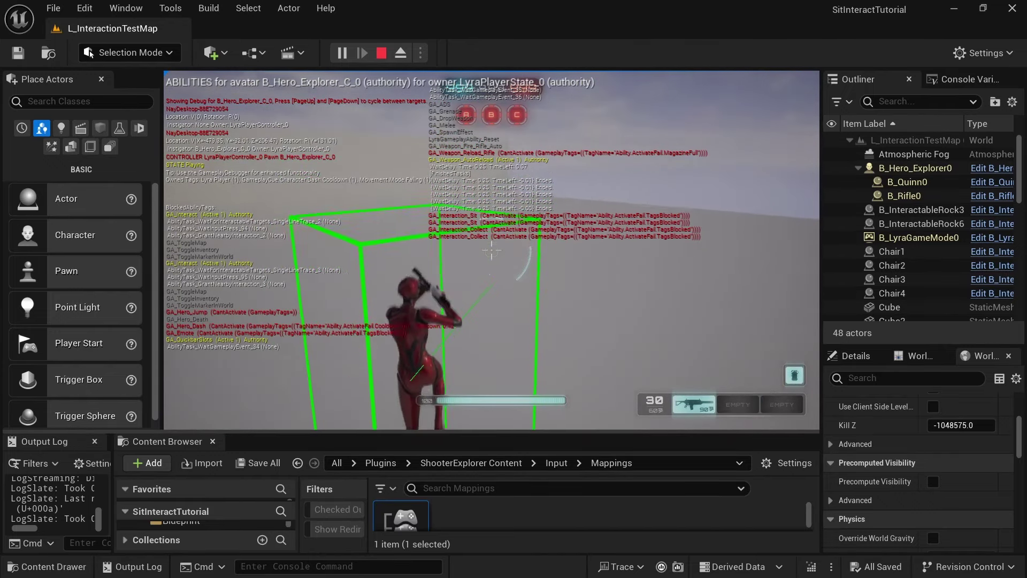
pyautogui.press('shift')
pyautogui.press('shift')
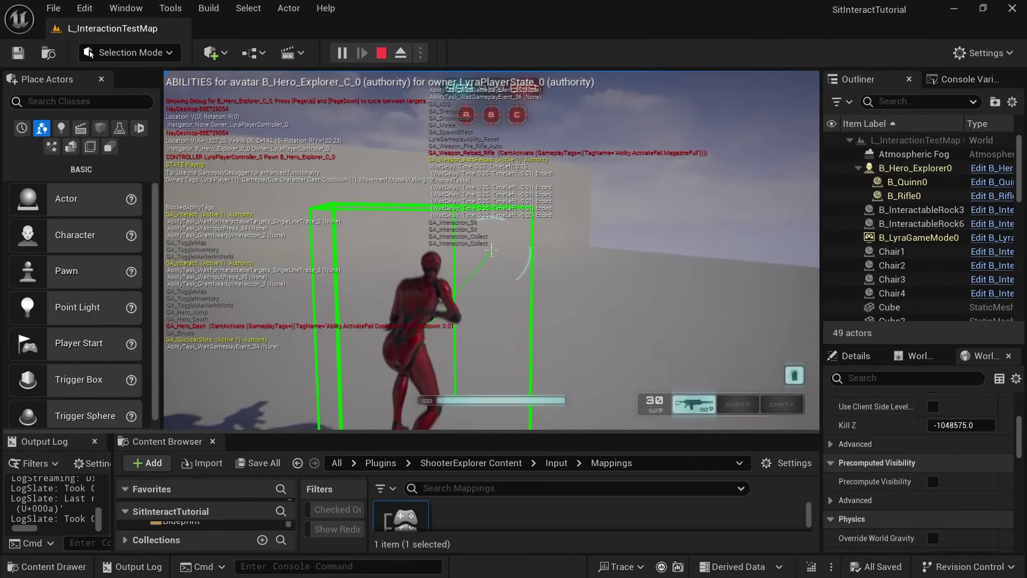
pyautogui.press('w')
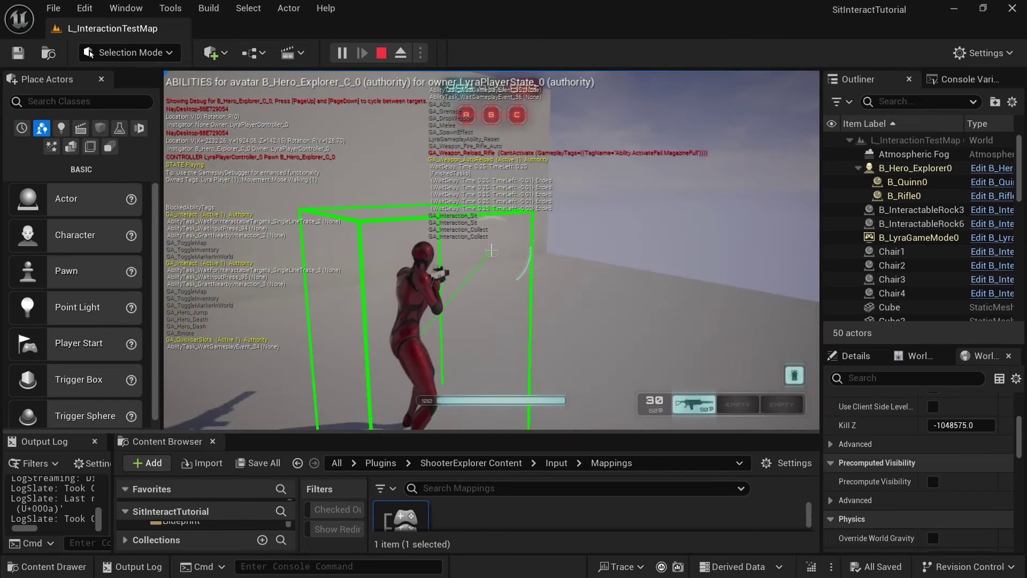
pyautogui.press('w')
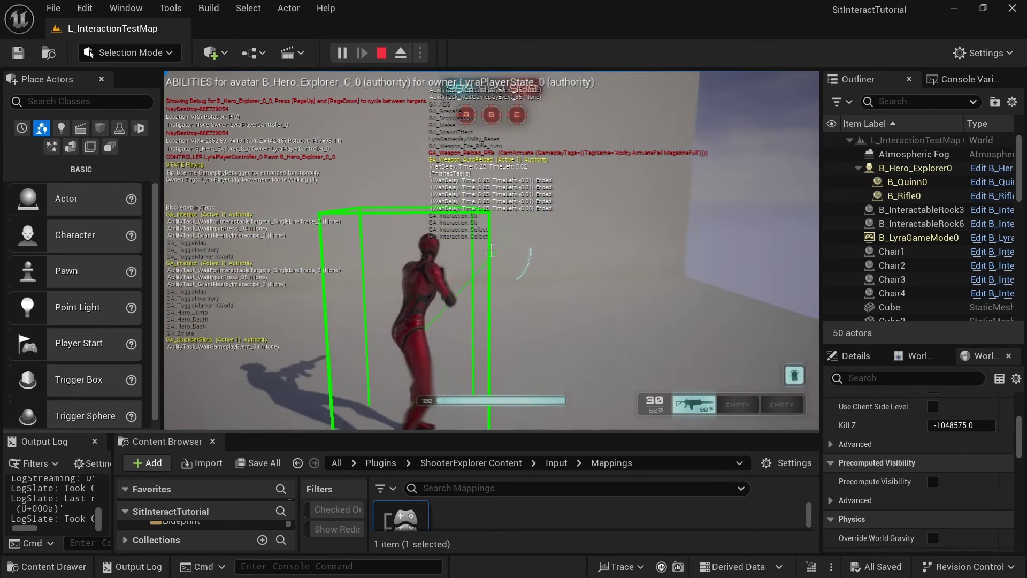
# Dash back to the chairs and rock cubes, check the ability list beside a cube, and end the play session.
pyautogui.press('w')
pyautogui.press('shift')
pyautogui.press('w')
pyautogui.press('shift')
pyautogui.press('w')
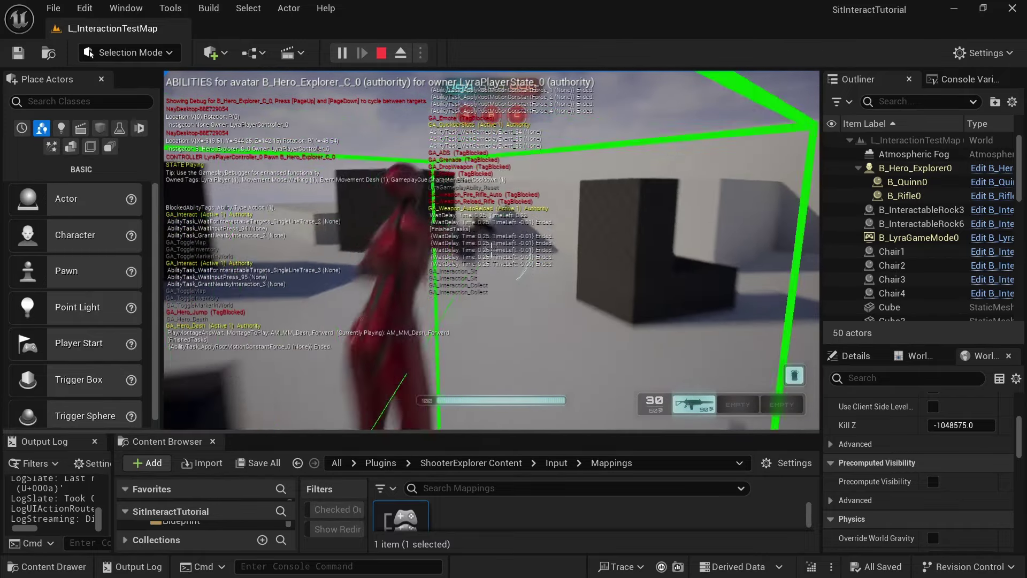
pyautogui.press('w')
pyautogui.hotkey('shift', 'F1')
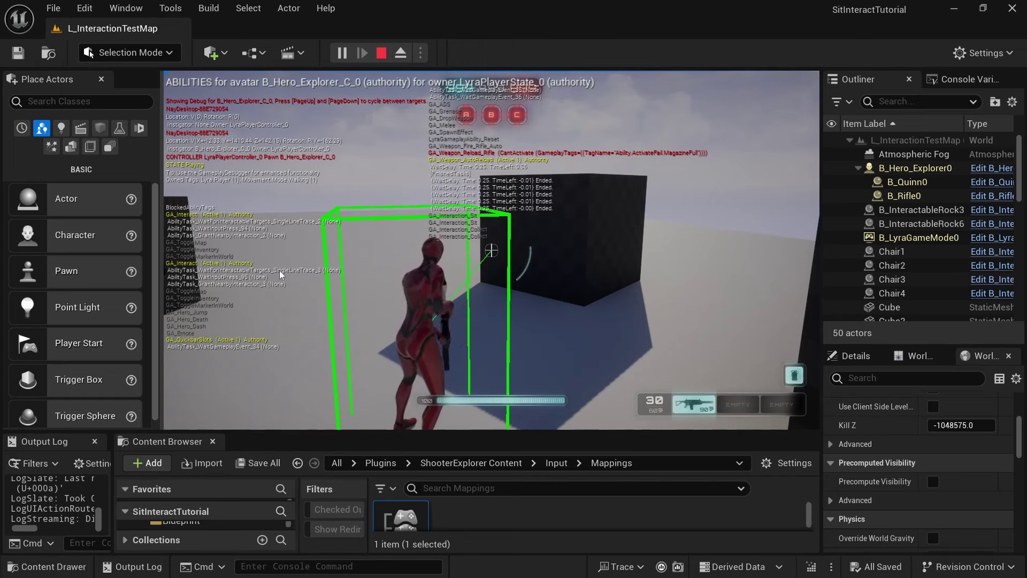
pyautogui.press('Escape')
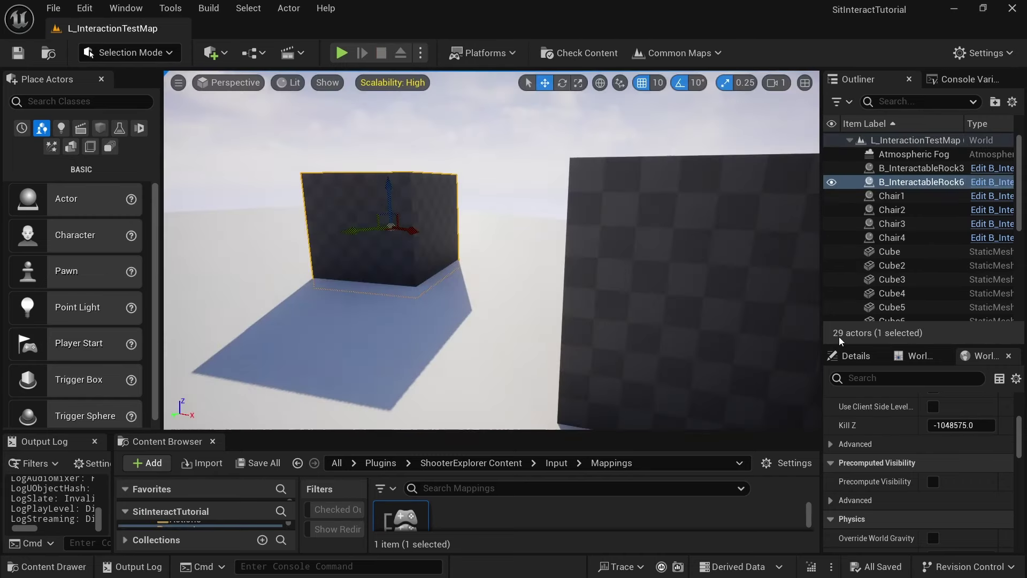
# Enlarge the details area, show the selected B_InteractableRock6 actor's properties, and open its blueprint for editing.
pyautogui.moveTo(821, 338); pyautogui.dragTo(724, 241)
pyautogui.click(726, 289)
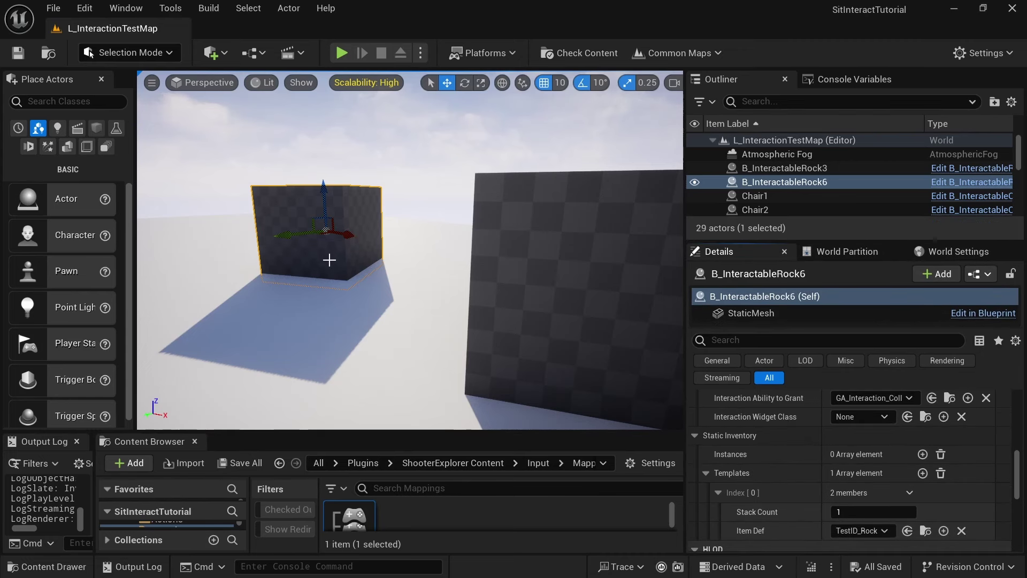
pyautogui.click(1010, 273)
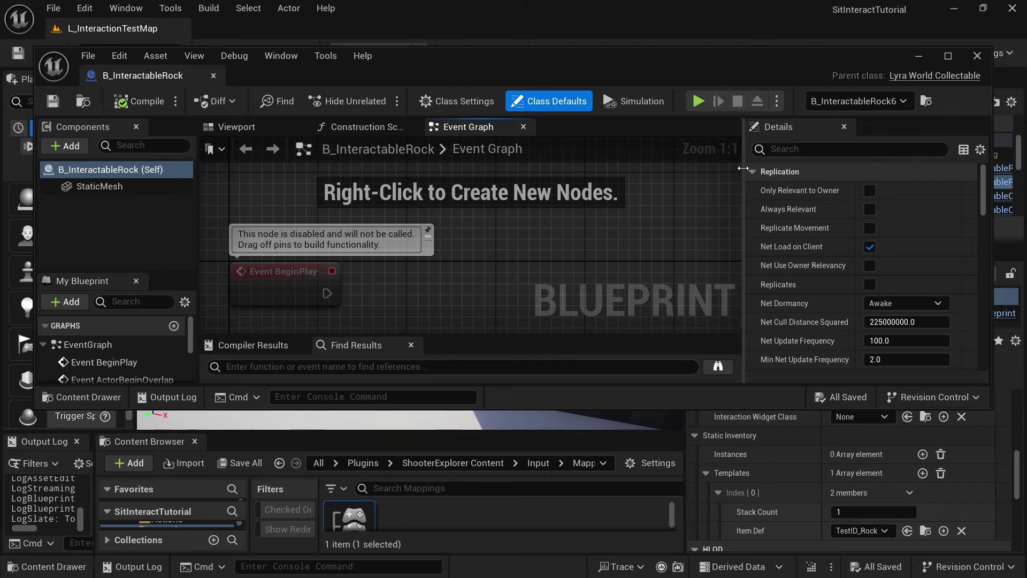
# Examine the rock blueprint's Lyra World Collectable defaults, especially Interaction Ability to Grant, and locate the granted ability's asset.
pyautogui.moveTo(743, 169); pyautogui.dragTo(681, 176)
pyautogui.scroll(-10, 704, 288)
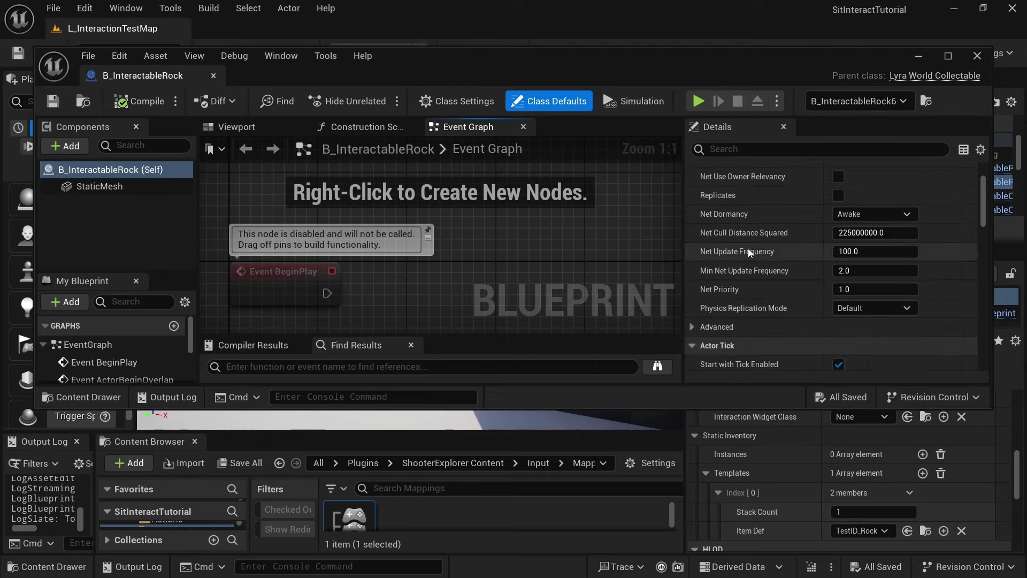
pyautogui.scroll(-1, 756, 236)
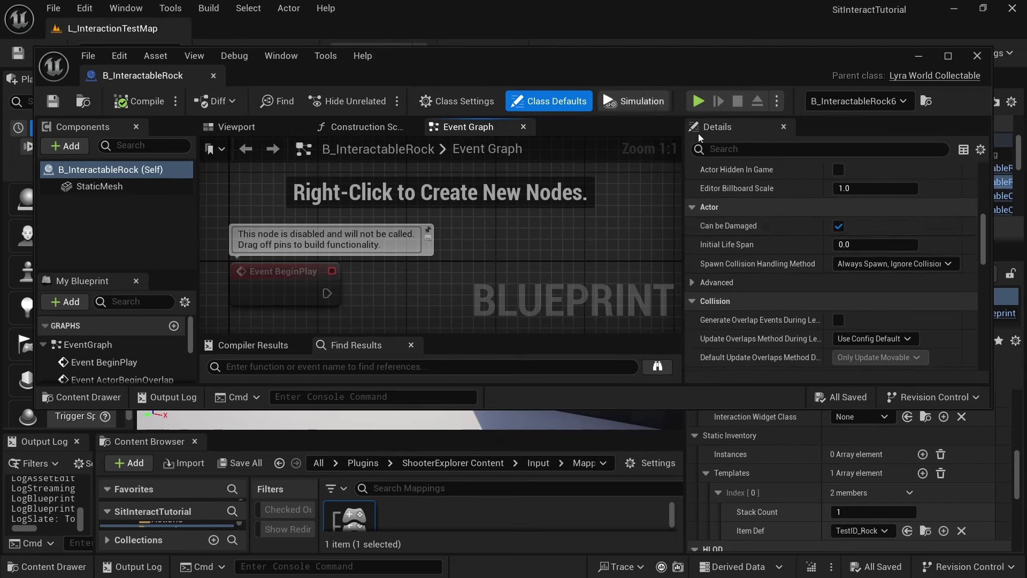
pyautogui.scroll(-10, 689, 284)
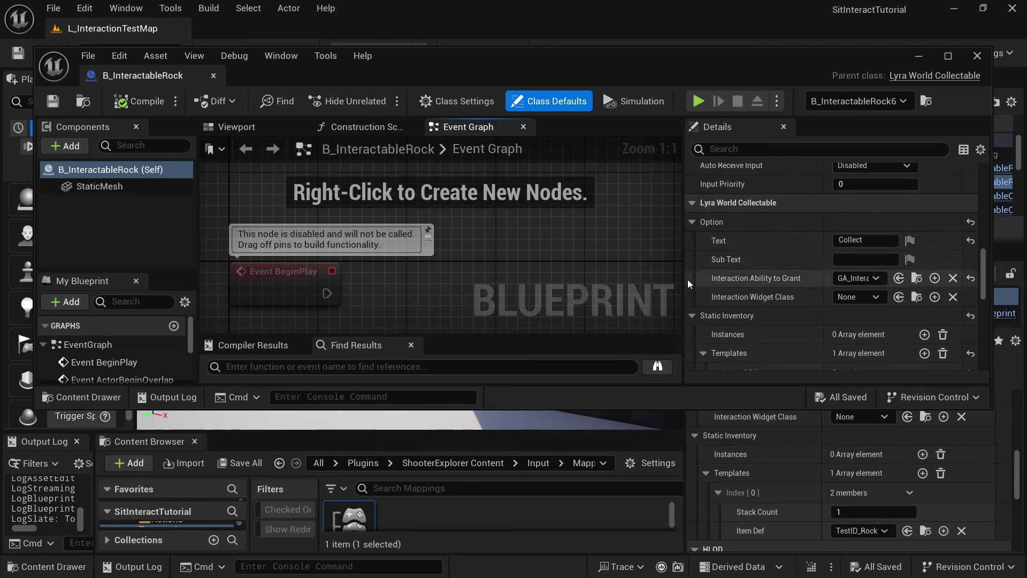
pyautogui.moveTo(687, 279); pyautogui.dragTo(553, 270)
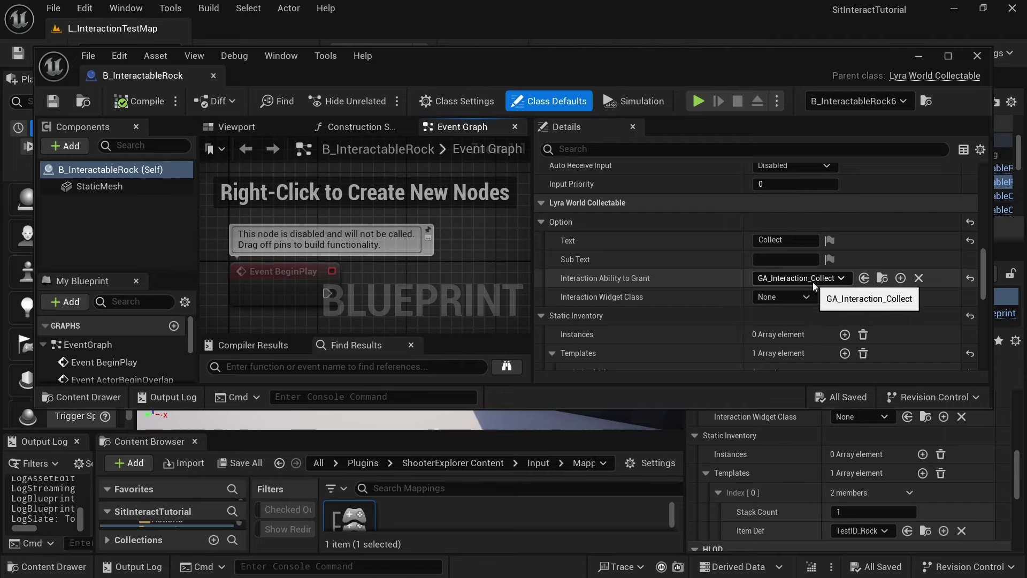
pyautogui.scroll(-5, 745, 291)
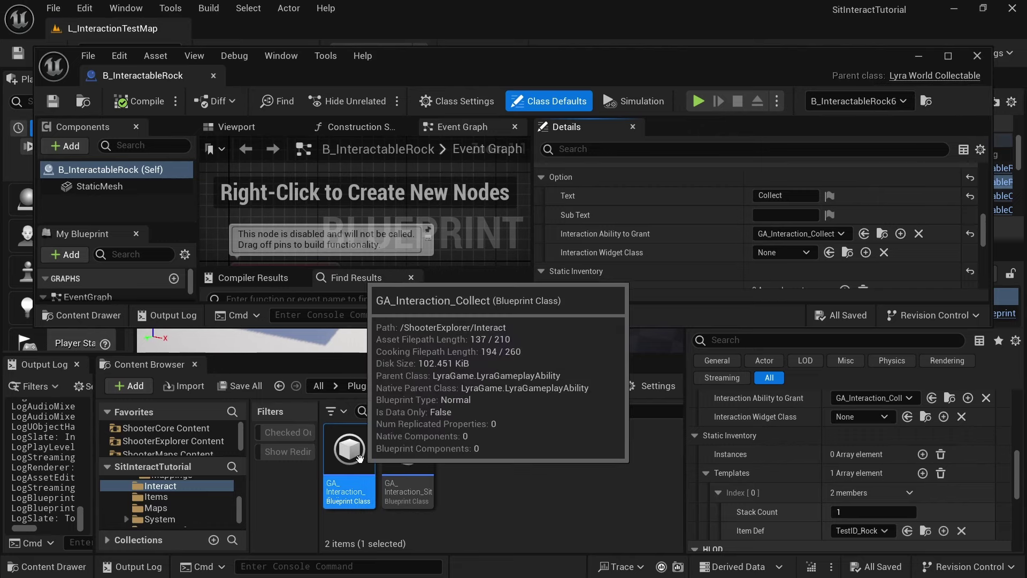
# Open the GA_Interaction_Collect ability blueprint and enlarge its window and class defaults area for reading.
pyautogui.doubleClick(359, 456)
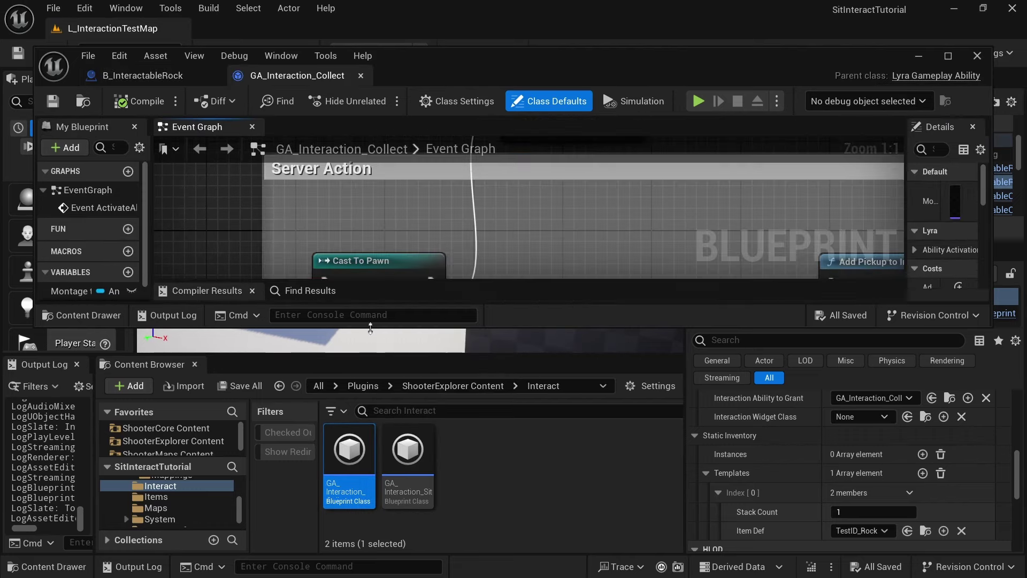
pyautogui.moveTo(370, 326); pyautogui.dragTo(380, 491)
pyautogui.moveTo(663, 257); pyautogui.dragTo(519, 226, button='right')
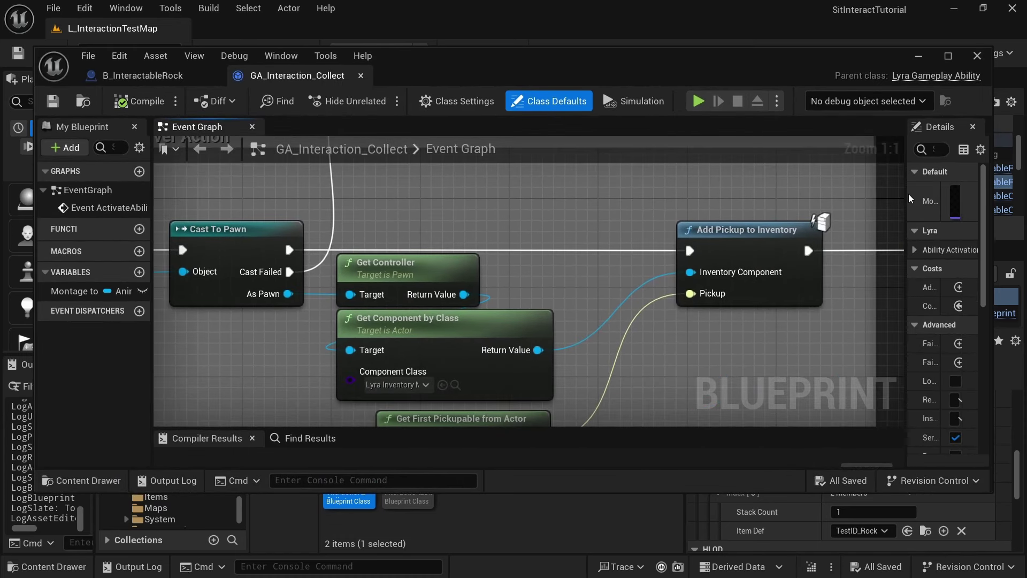
pyautogui.moveTo(908, 199); pyautogui.dragTo(600, 199)
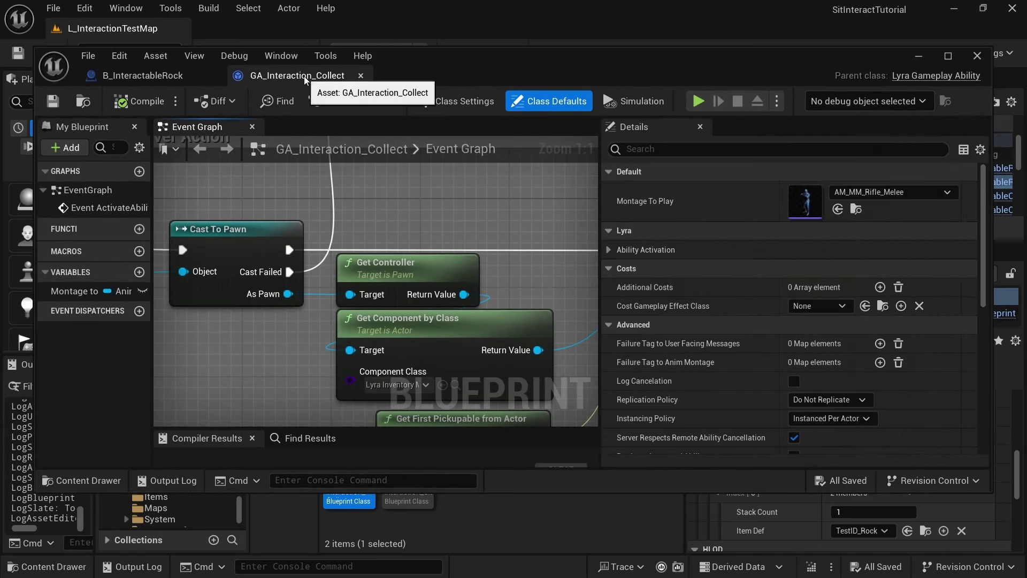
pyautogui.moveTo(451, 65); pyautogui.dragTo(434, 36)
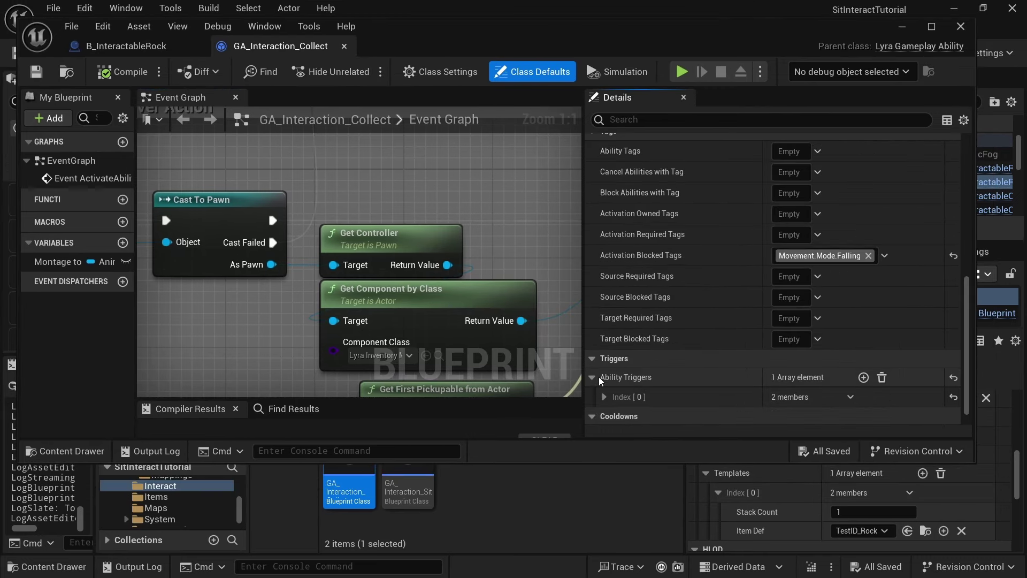
# Expand the collect ability's first Ability Triggers entry and examine its Trigger Tag and Trigger Source.
pyautogui.click(603, 398)
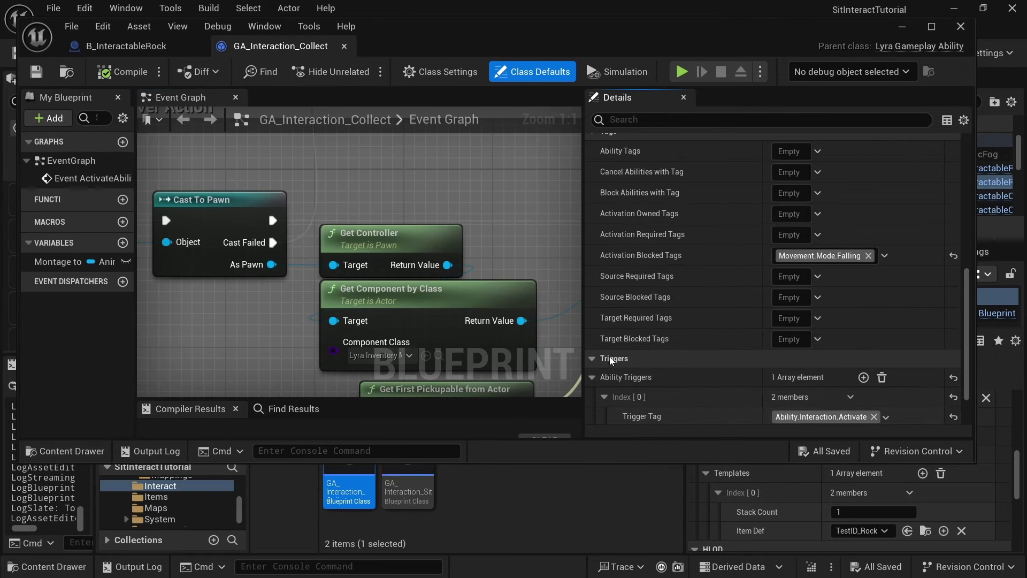
pyautogui.moveTo(583, 346); pyautogui.dragTo(481, 347)
pyautogui.scroll(-2, 632, 355)
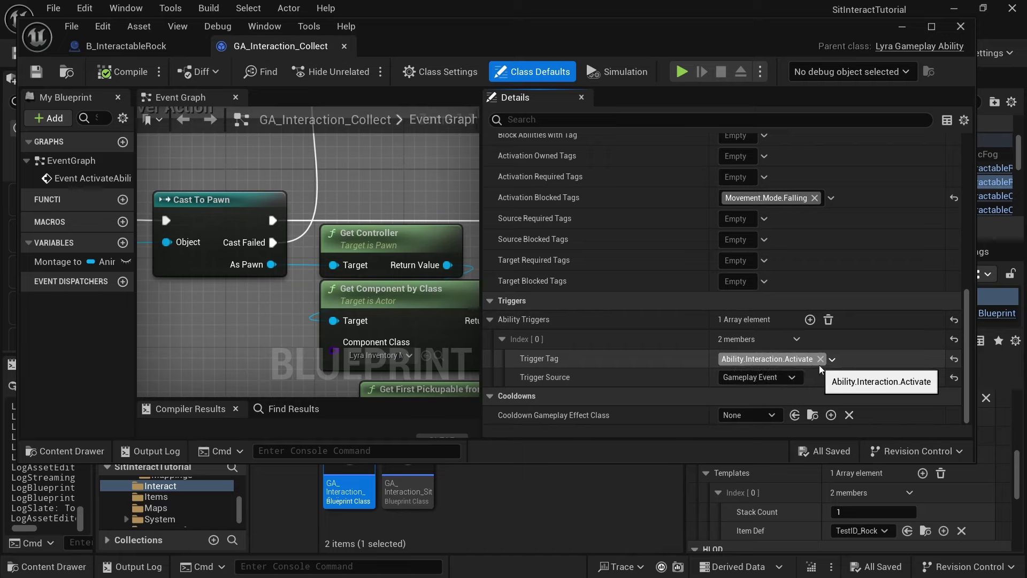
pyautogui.scroll(-1, 229, 171)
# Examine the start of the collect ability's event graph around the Event ActivateAbilityFromEvent node.
pyautogui.moveTo(229, 171); pyautogui.dragTo(392, 175, button='right')
pyautogui.scroll(-2, 374, 192)
pyautogui.moveTo(230, 208); pyautogui.dragTo(449, 233, button='right')
pyautogui.moveTo(177, 160); pyautogui.dragTo(325, 229, button='right')
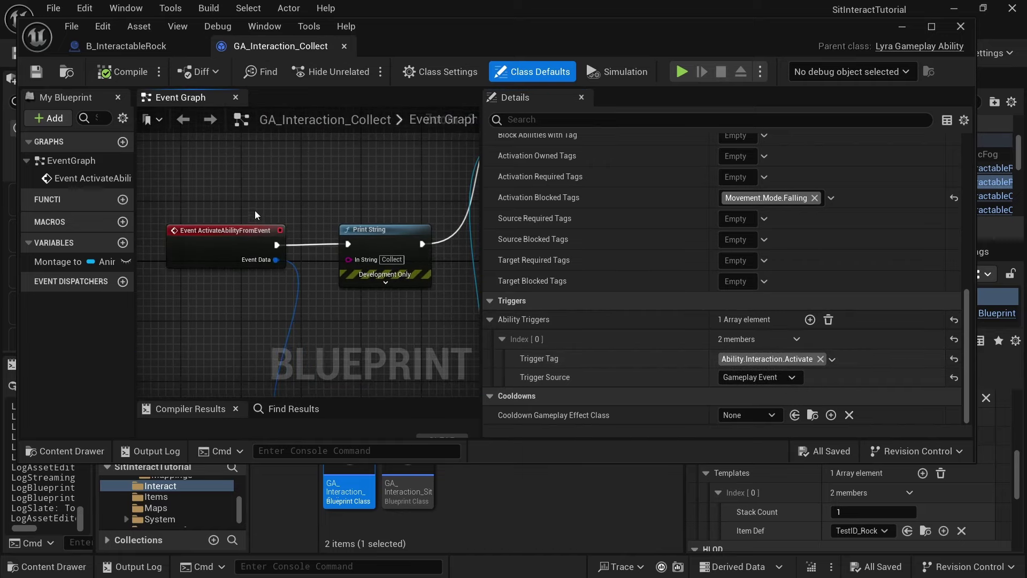